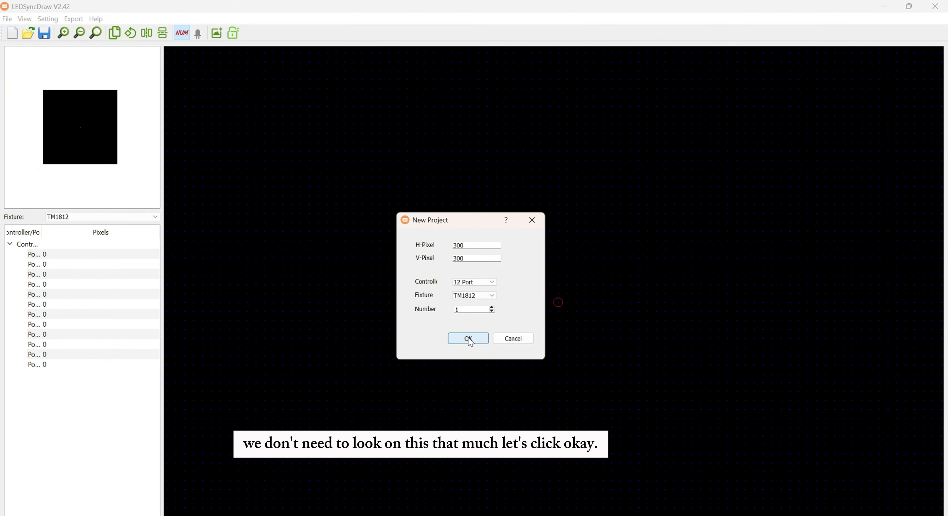
Create the 300 × 300 project and fast-route the first port as a 10 × 10 vertical matrix starting top left, near the canvas's upper-left corner.
click(469, 338)
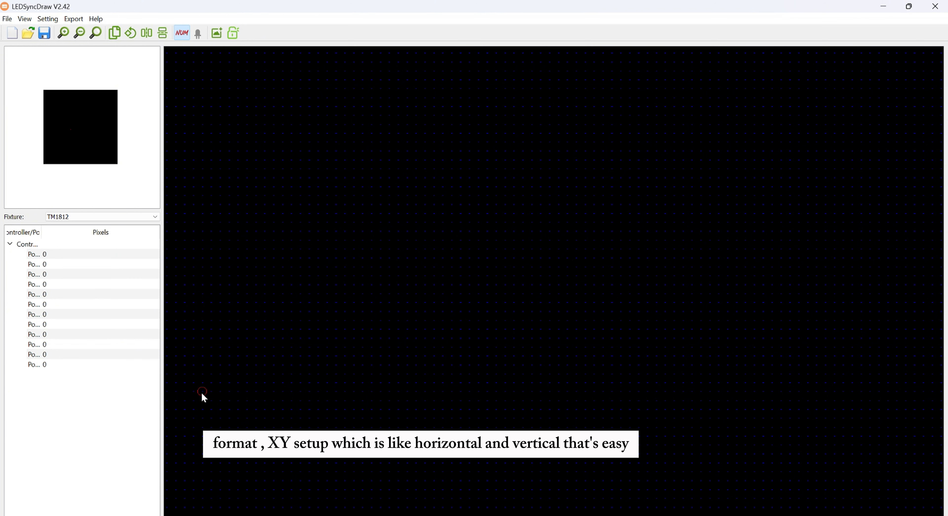
right_click(89, 254)
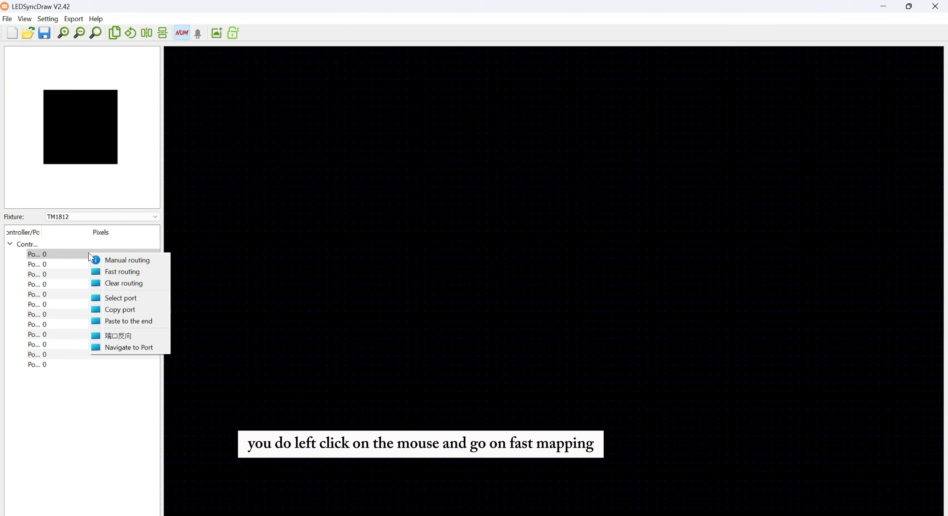
click(115, 272)
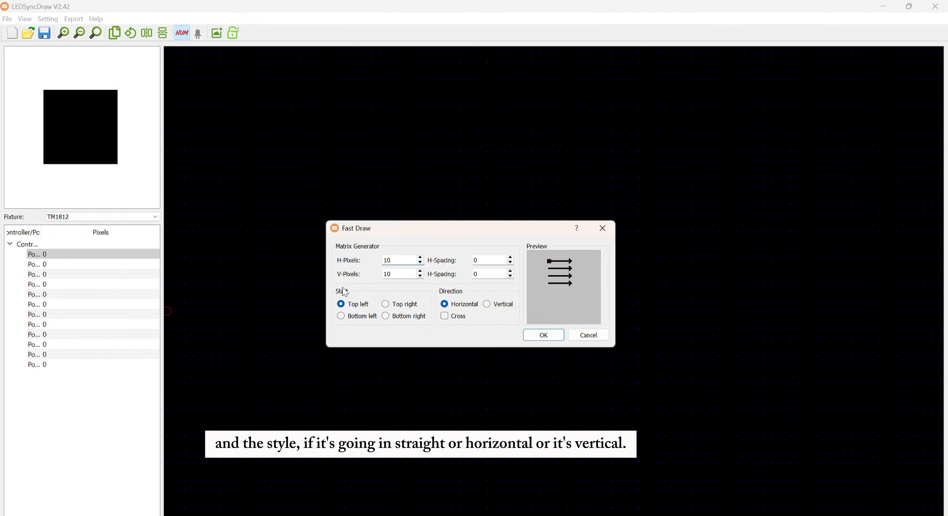
click(486, 305)
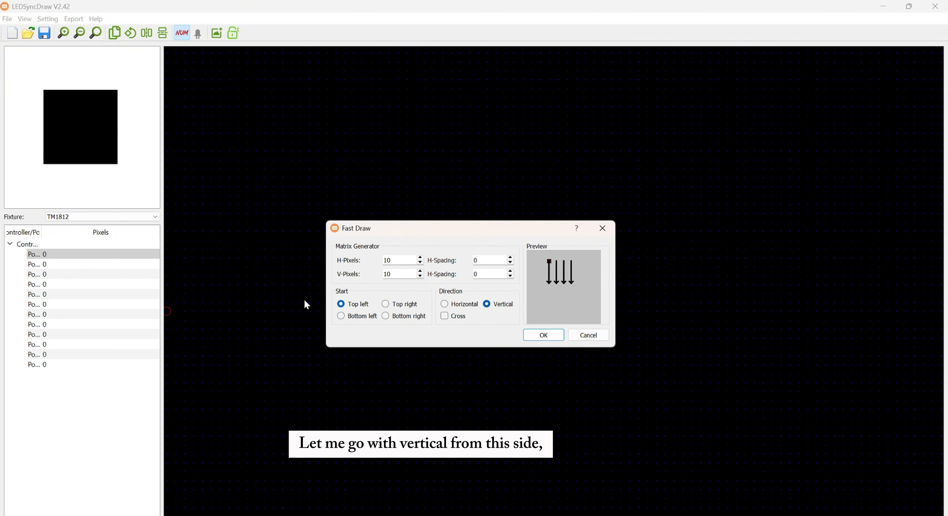
click(386, 303)
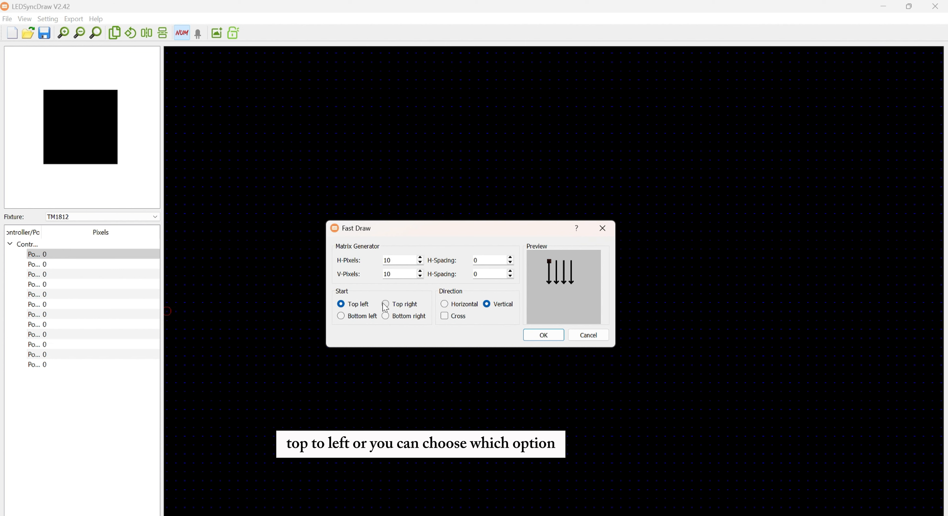
click(386, 316)
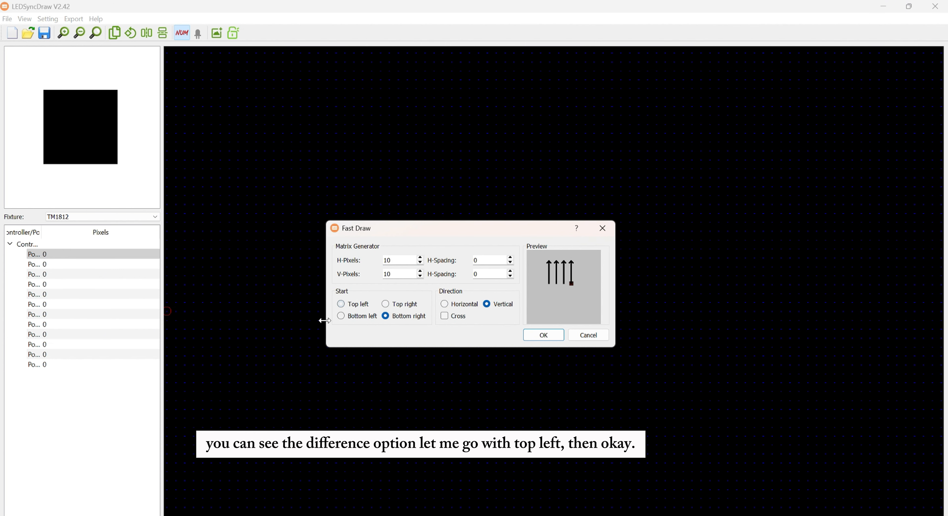
click(342, 316)
click(340, 304)
click(539, 336)
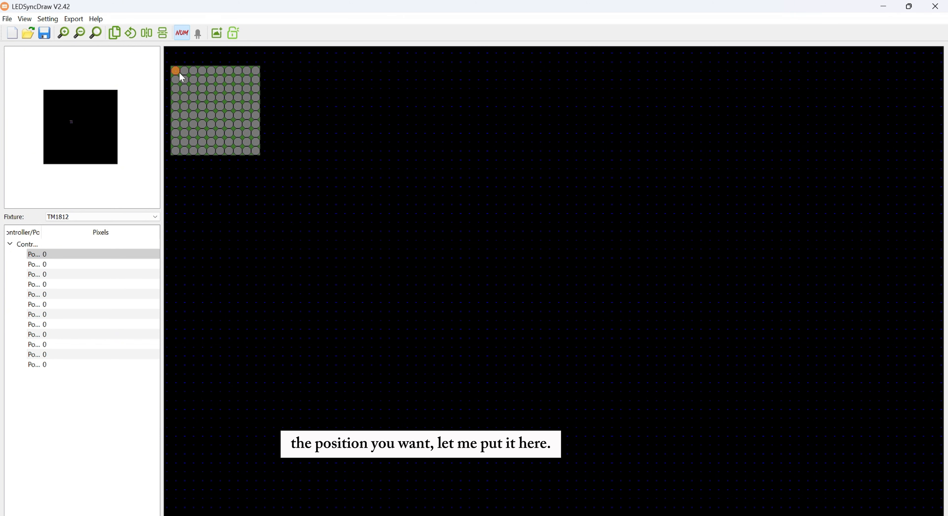
click(180, 73)
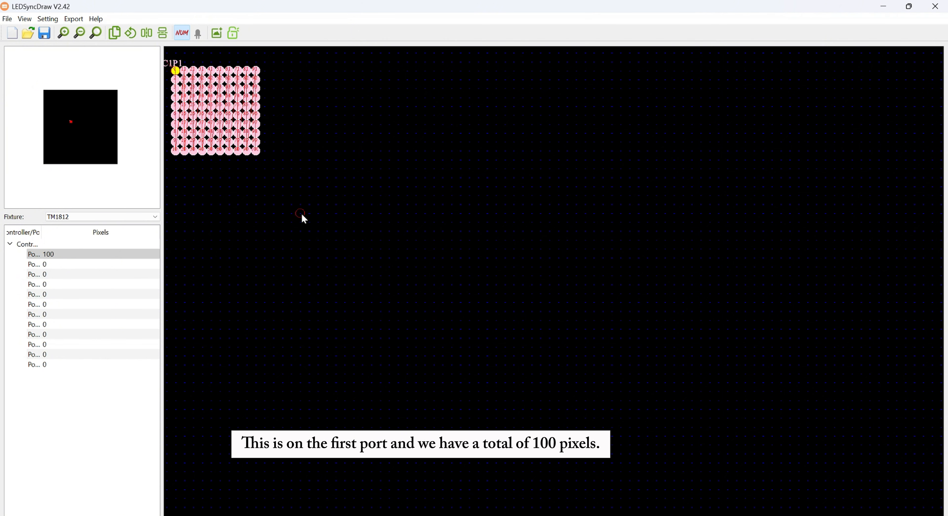
Fast-route the second port as a 10 × 10 vertical matrix starting top left, placed just right of the first port's matrix.
click(70, 265)
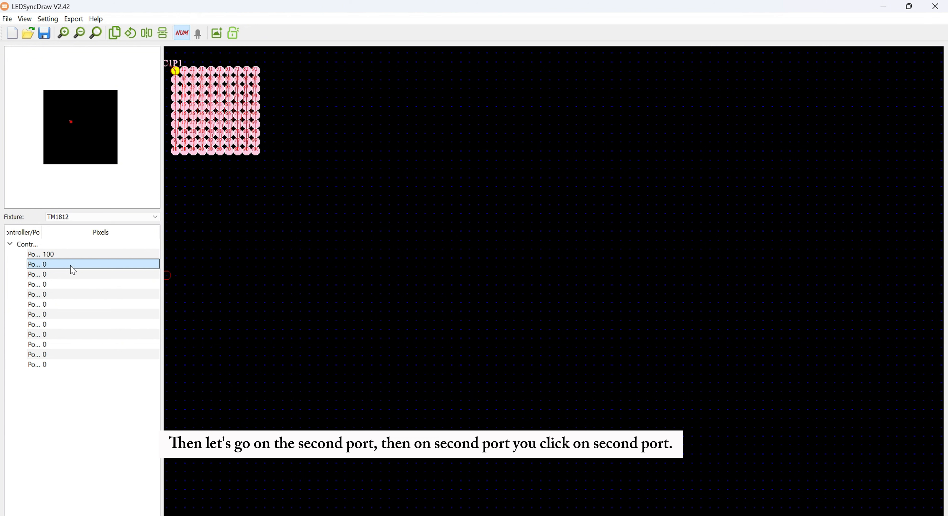
right_click(72, 270)
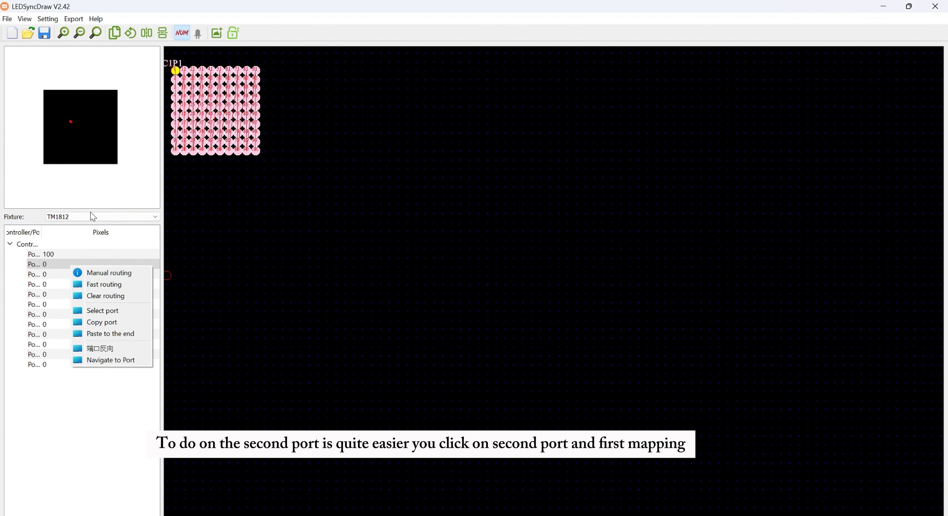
click(99, 283)
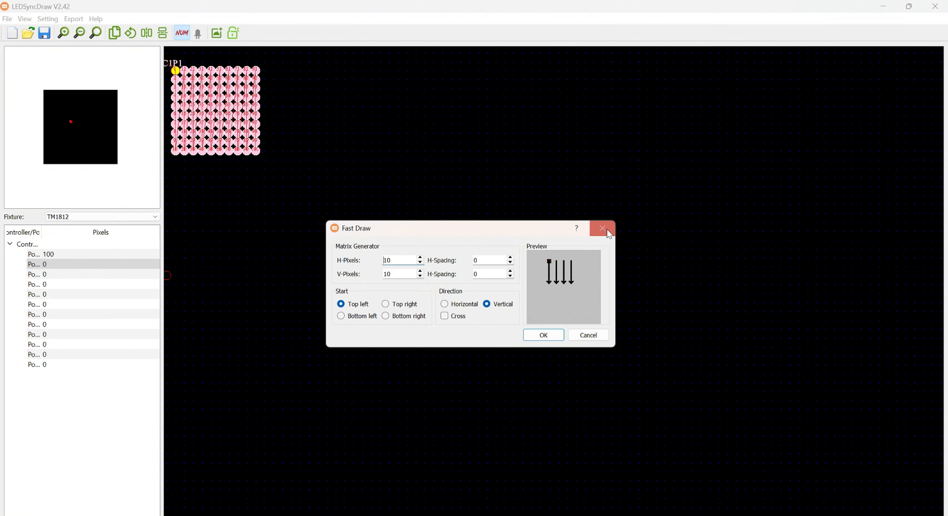
click(544, 334)
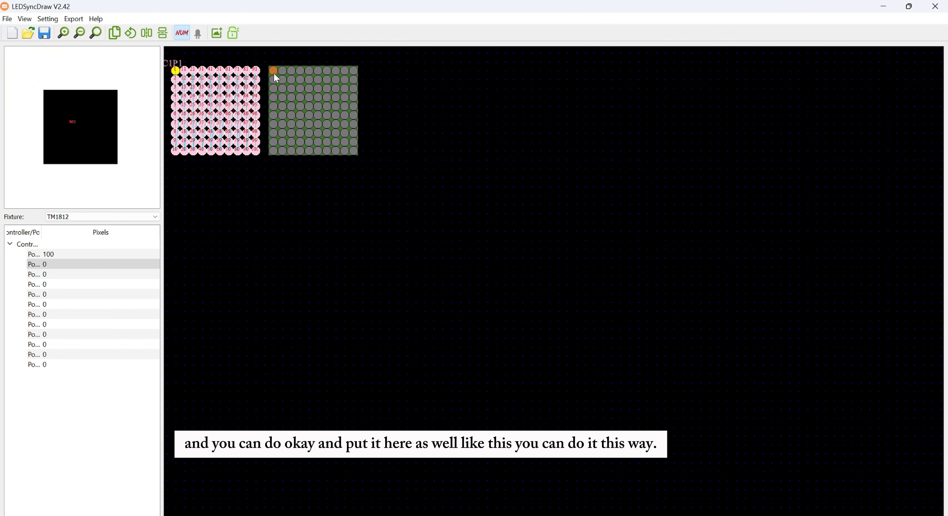
click(274, 72)
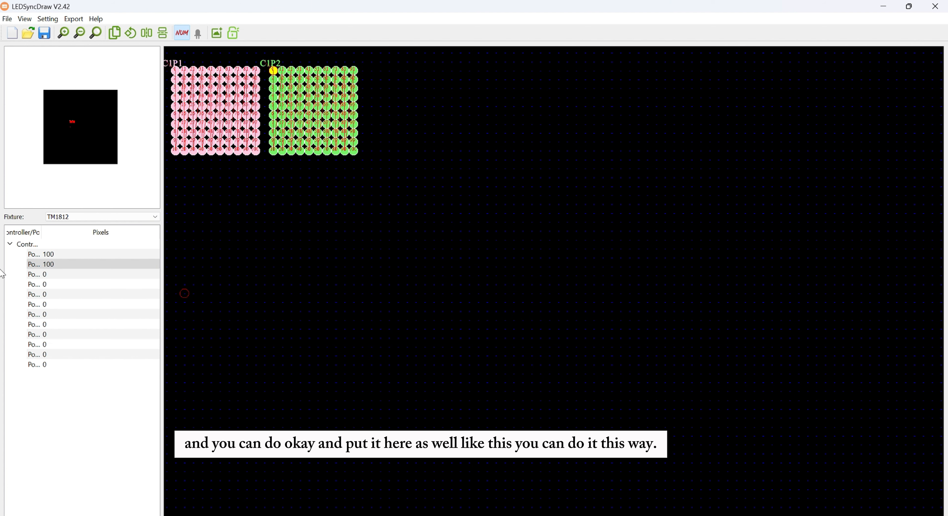
Paste a 10 × 10 pixel matrix to the third port, aligned just right of the second port's matrix.
click(40, 275)
right_click(40, 275)
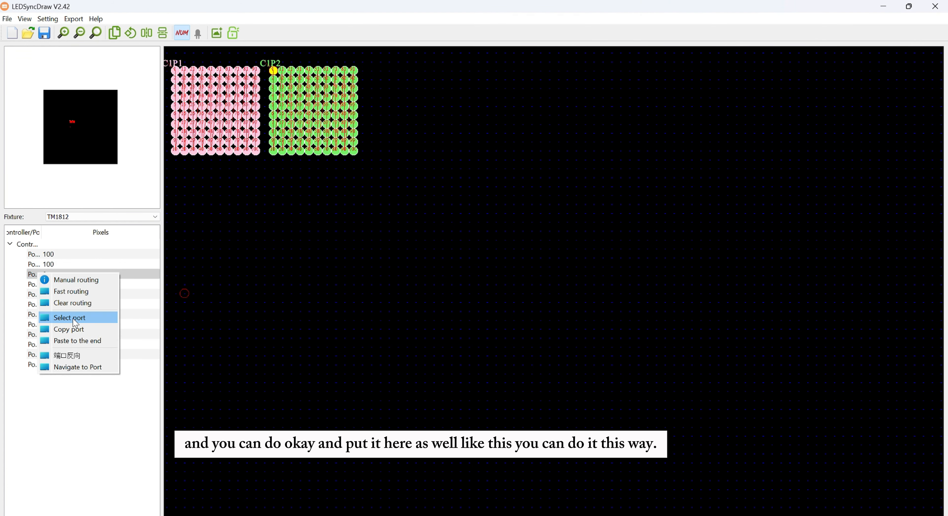
click(77, 340)
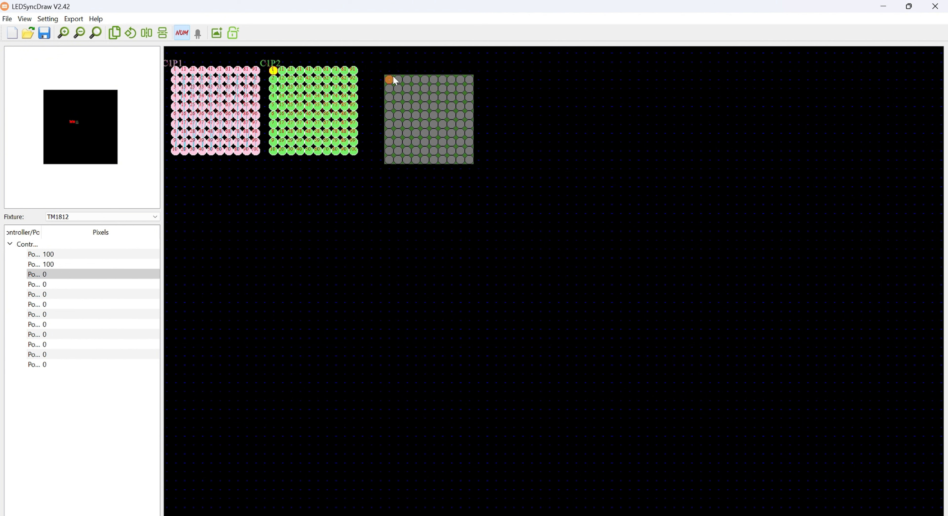
click(372, 69)
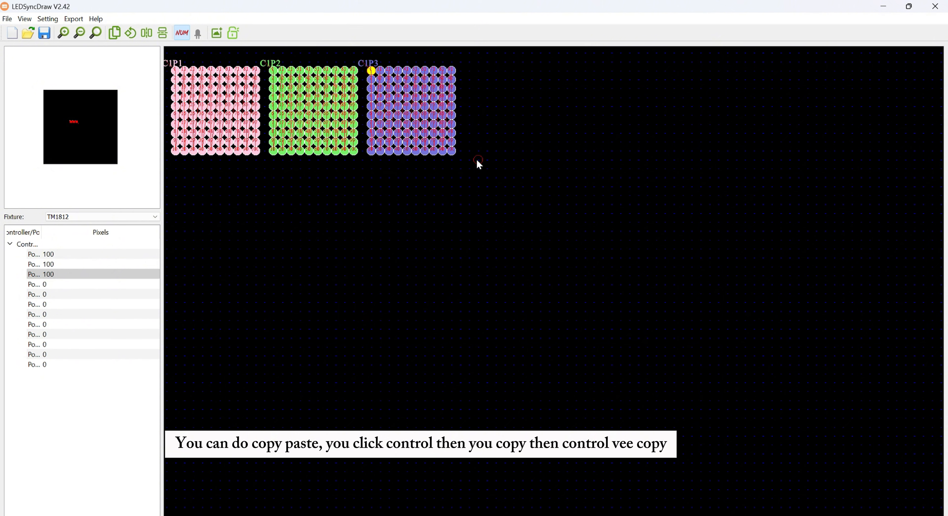
Copy all pixels of the third port's matrix and paste them to the fourth port, aligned just right of the original.
drag(479, 161, 370, 62)
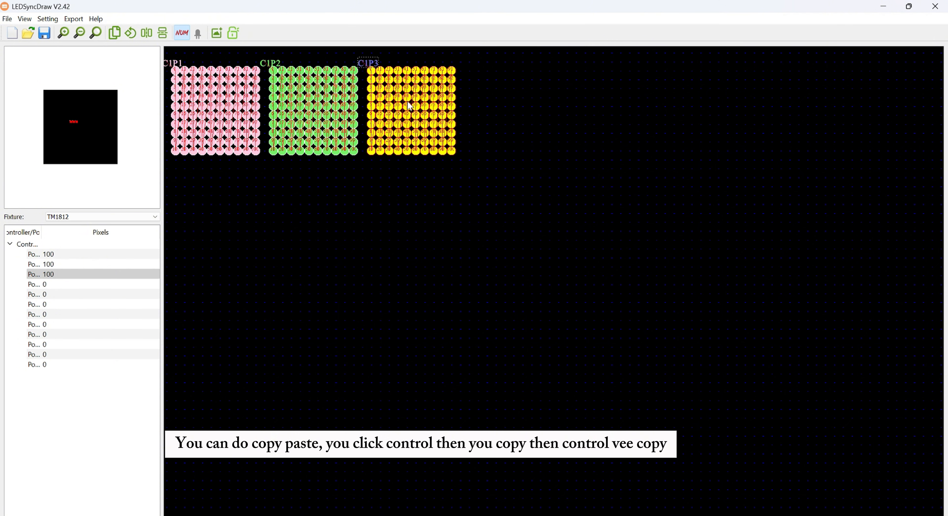
key(ctrl+c)
click(67, 284)
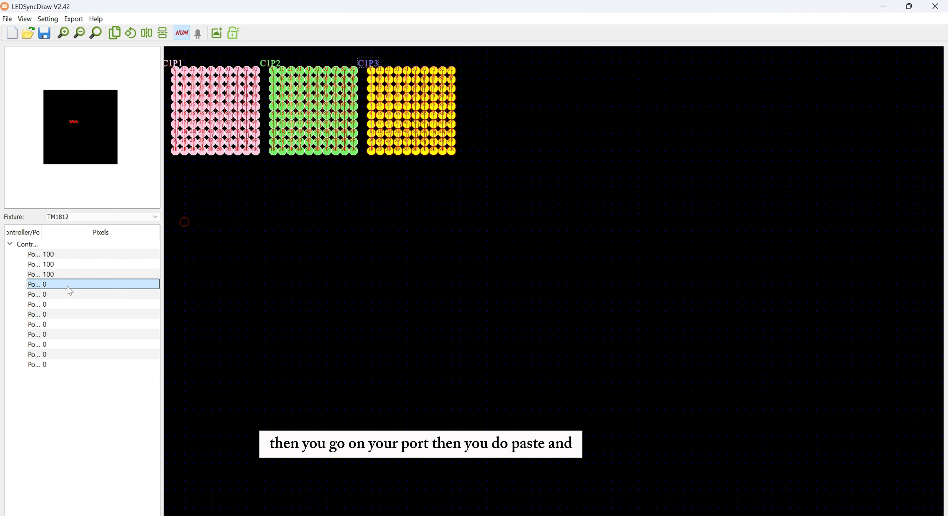
right_click(68, 285)
click(103, 354)
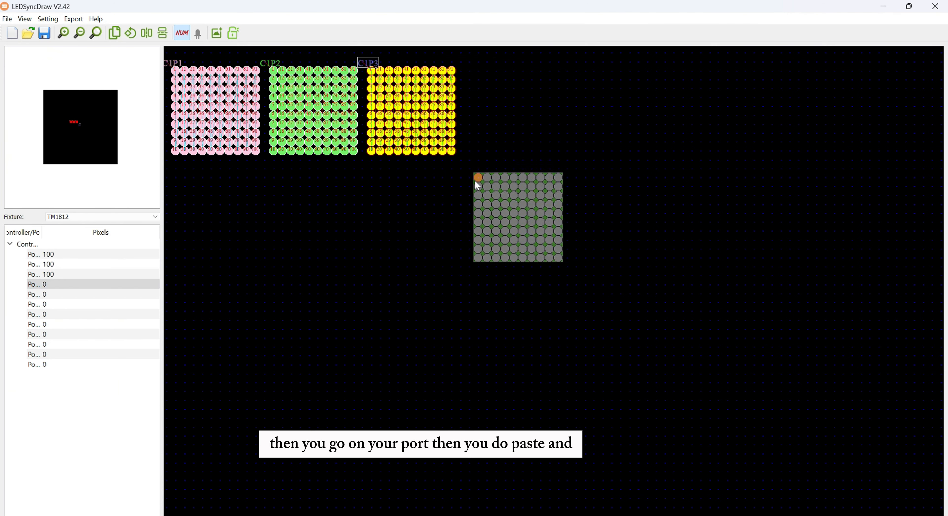
click(468, 74)
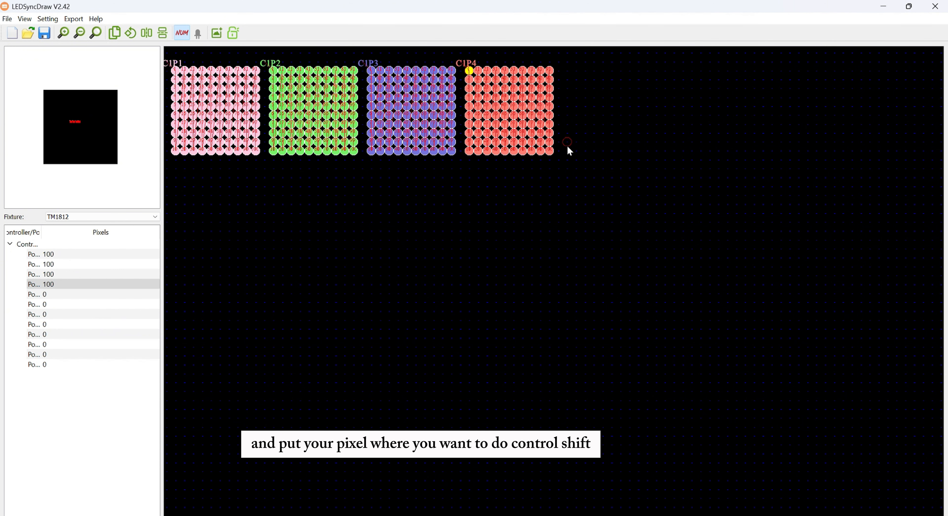
Copy all pixels of the fourth port's matrix and paste them to the fifth port, aligned just right of the original.
drag(568, 147, 461, 68)
click(696, 114)
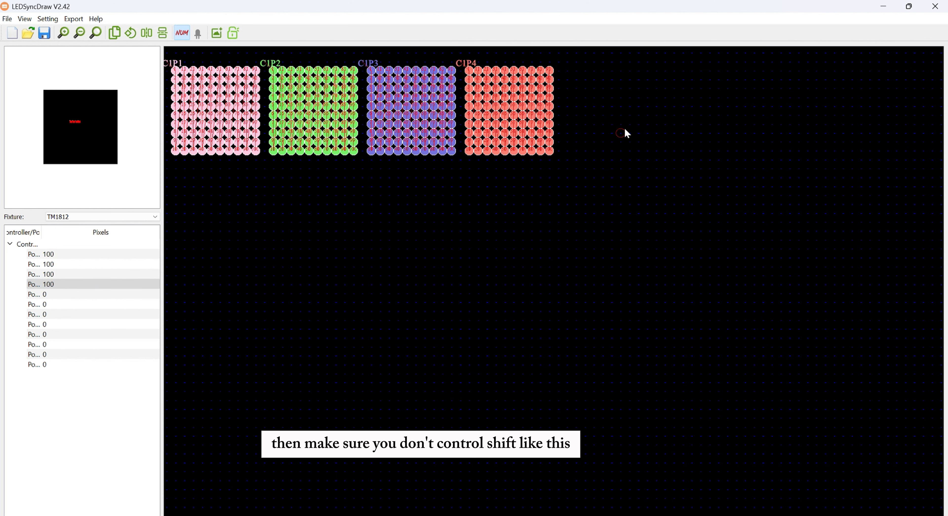
drag(584, 169, 465, 64)
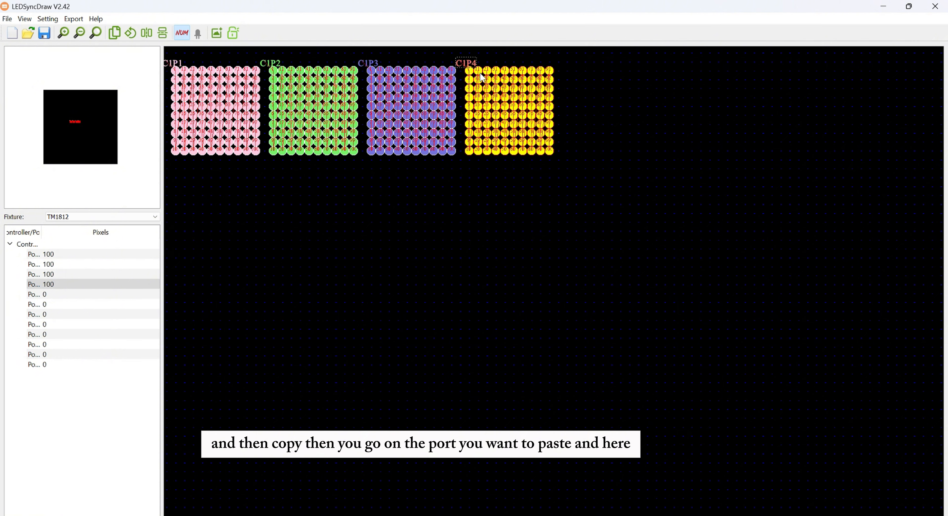
key(ctrl+c)
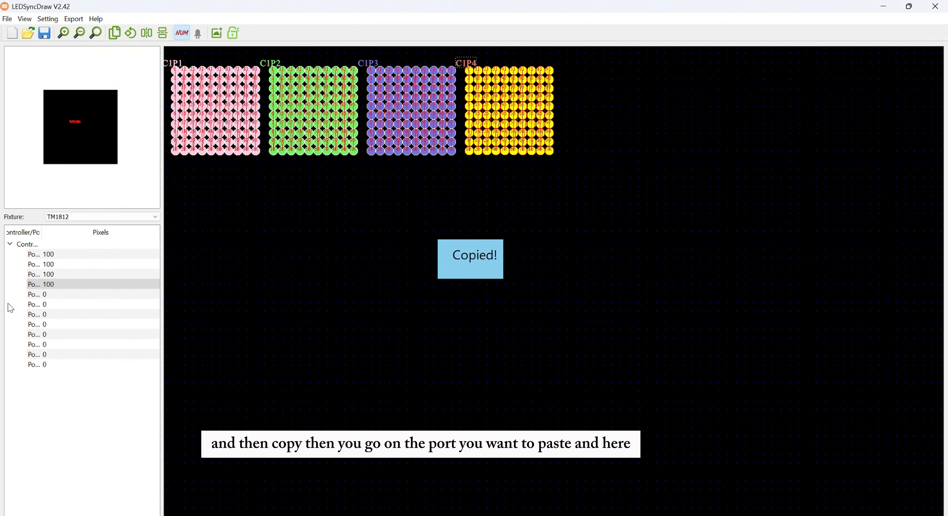
click(60, 297)
right_click(59, 295)
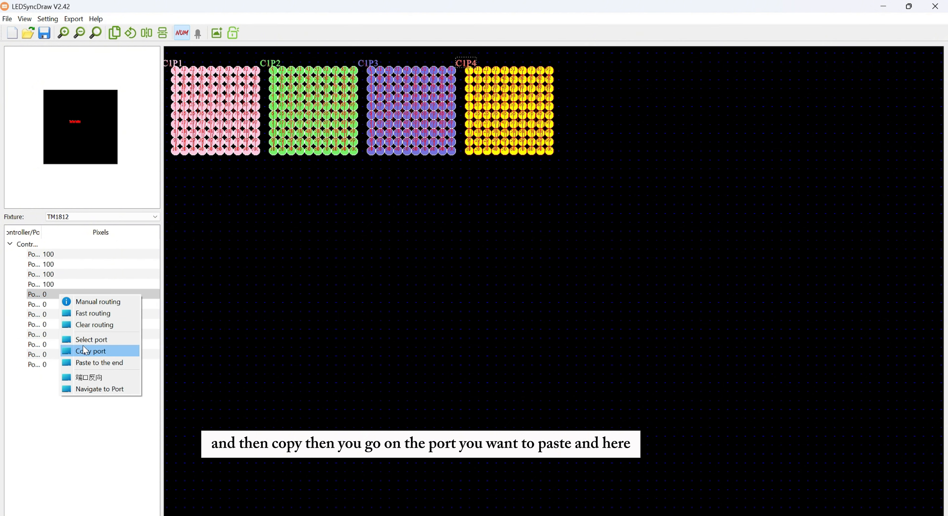
click(92, 361)
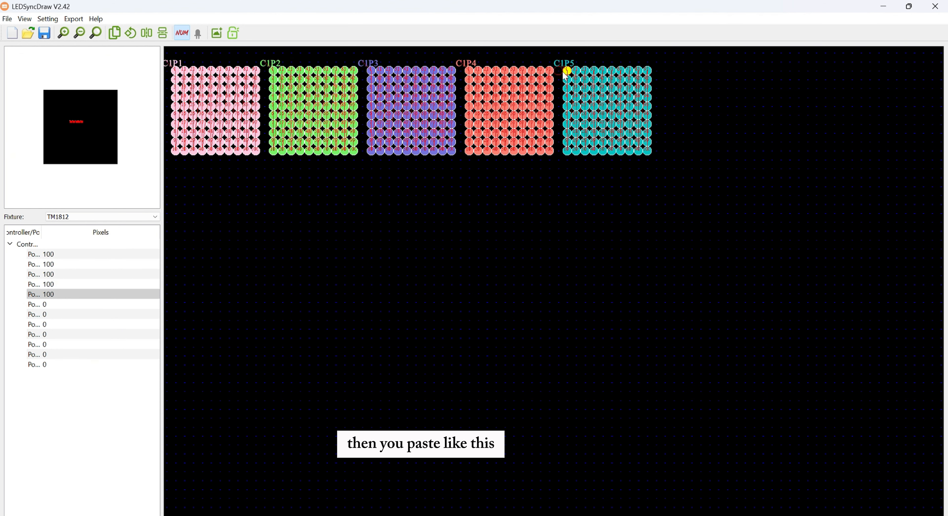
right_click(567, 72)
click(586, 79)
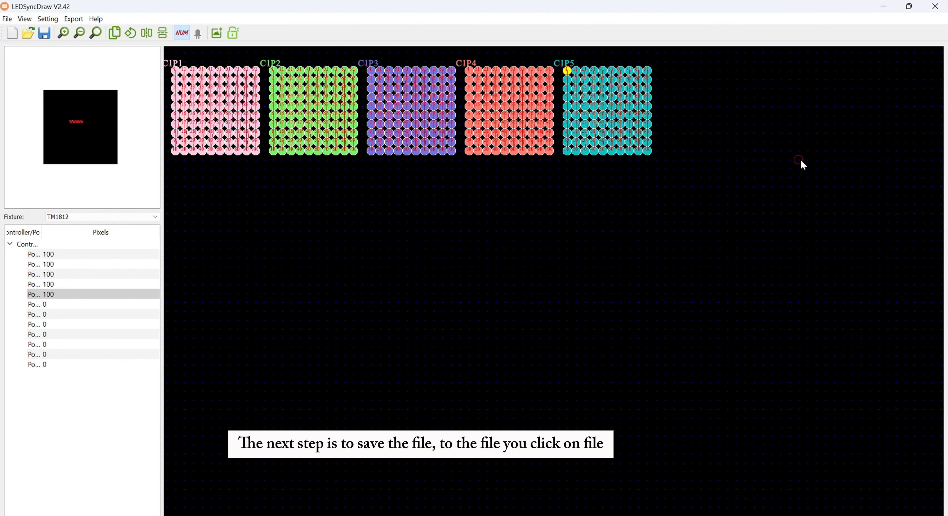
Export the pixel mapping to the Desktop as an MPX file named d3, with 6 universes per port.
click(8, 20)
mouse_move(30, 82)
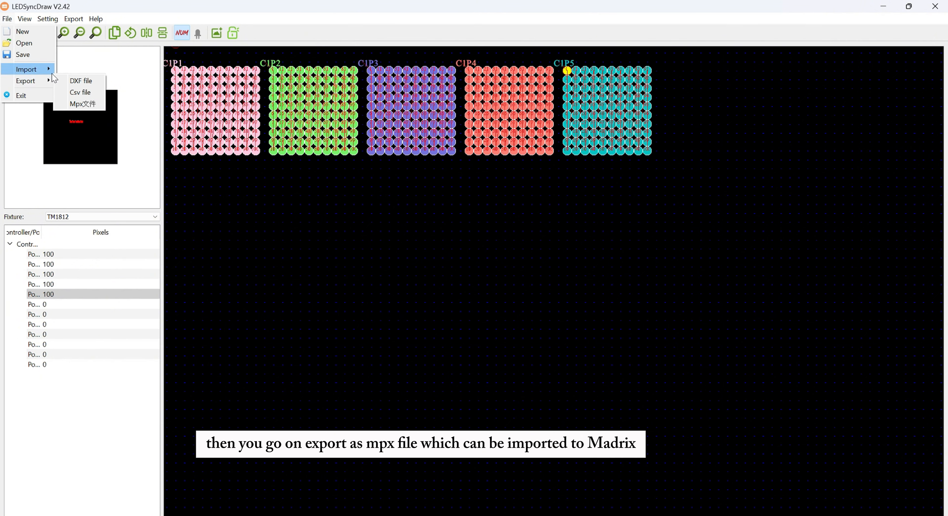
click(85, 104)
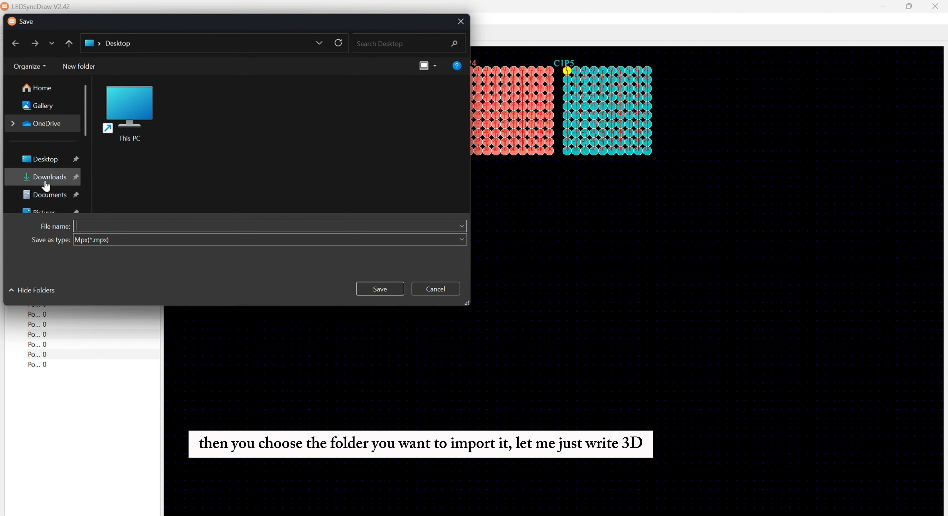
click(44, 159)
click(125, 230)
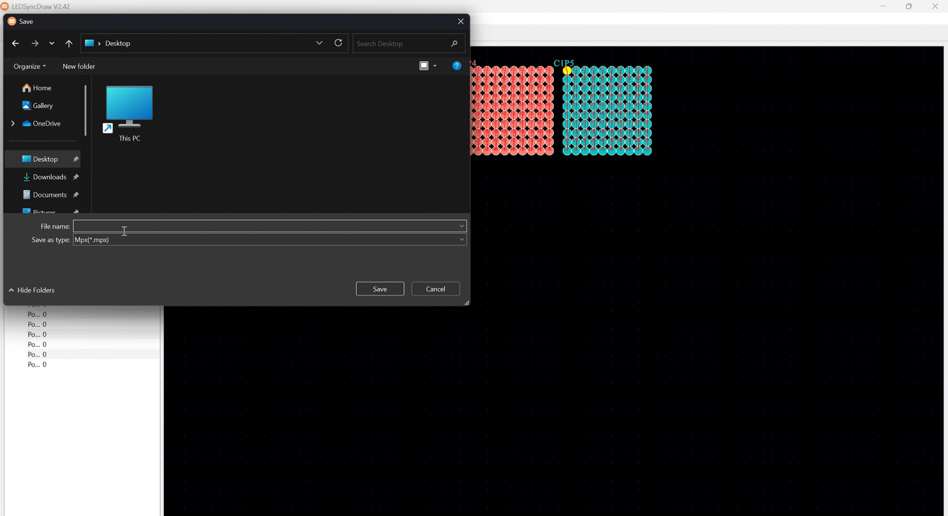
text(d3)
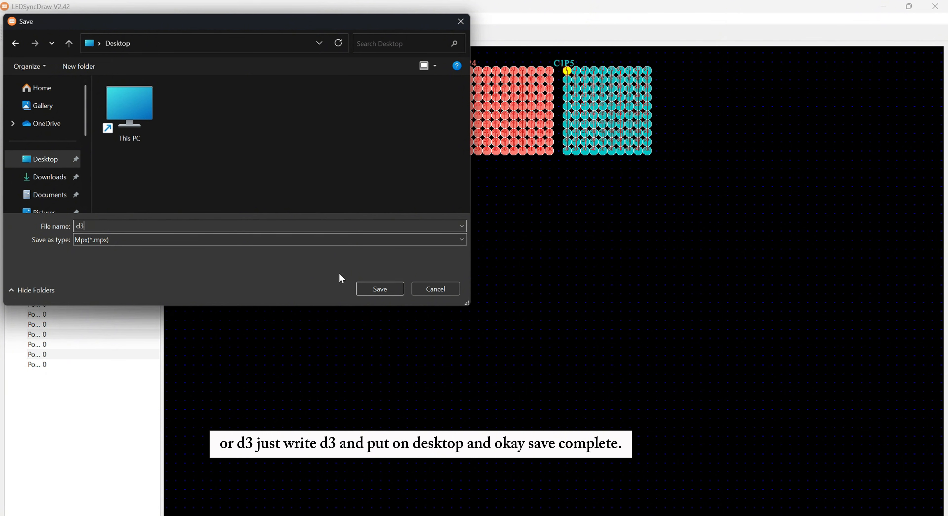
click(369, 289)
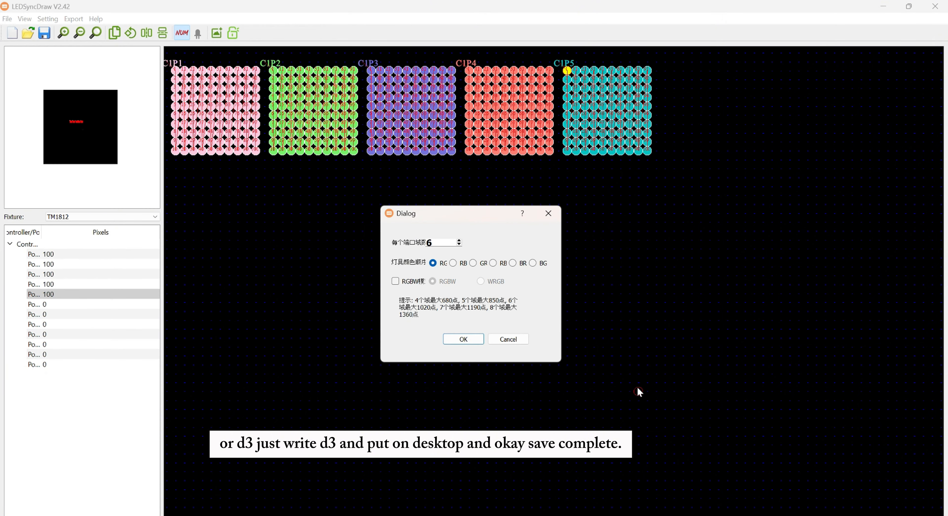
click(456, 339)
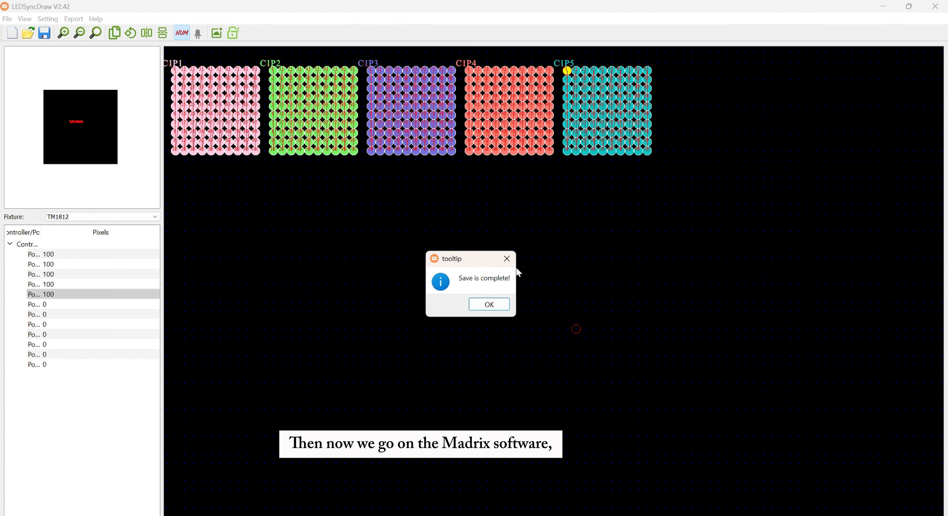
click(504, 303)
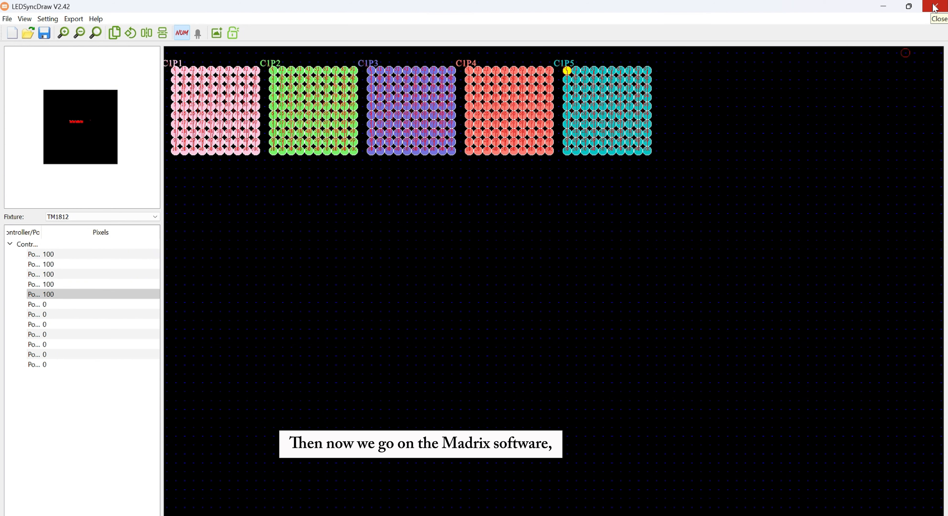
Minimize the LEDSyncDraw and FAST LED windows to get to the desktop.
click(884, 7)
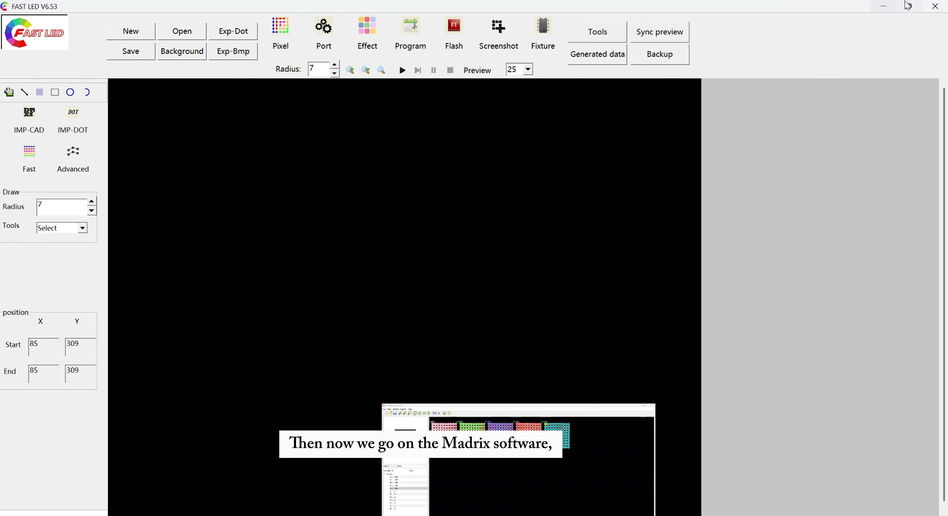
click(883, 7)
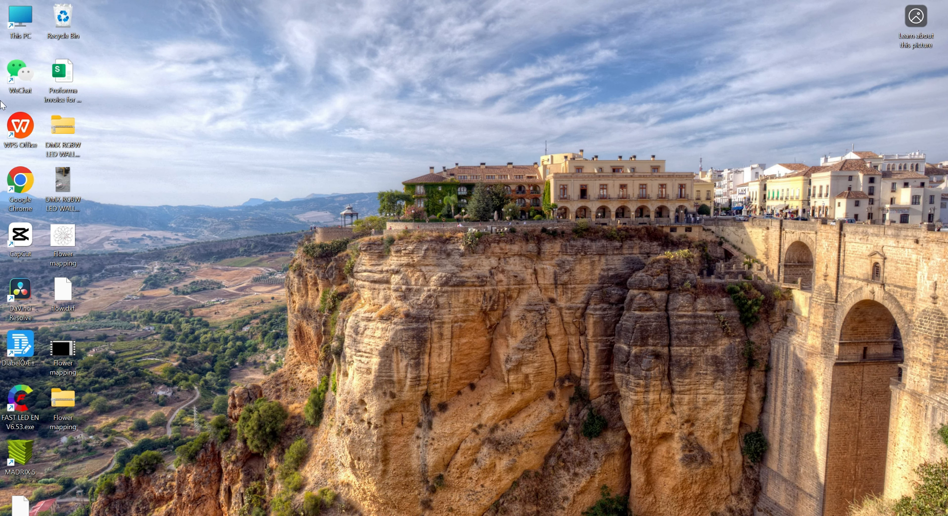
Launch MADRIX 5, dismiss the software update notice and open the Patch Editor.
double_click(21, 460)
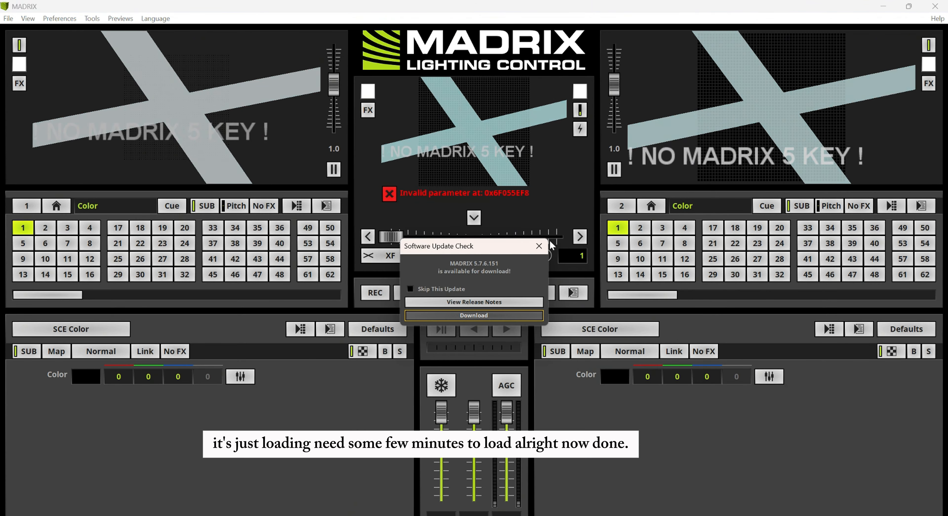
click(539, 246)
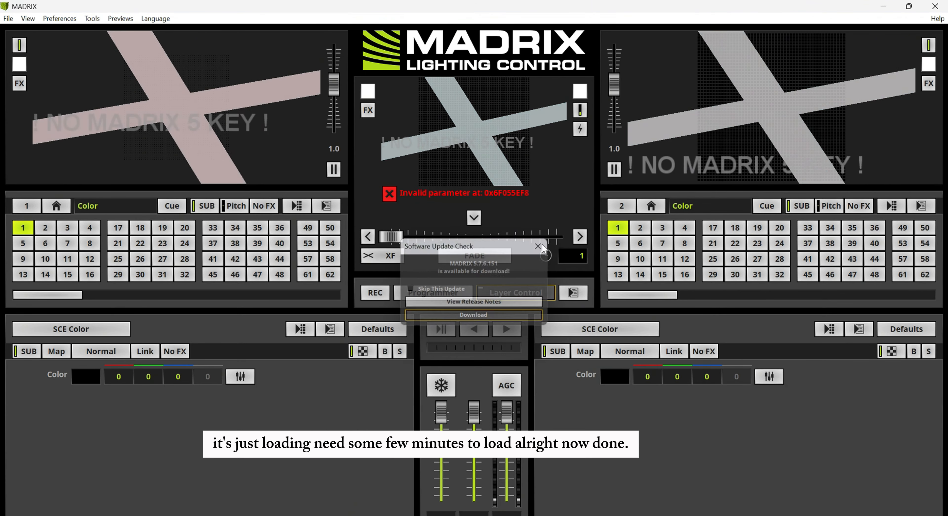
click(49, 19)
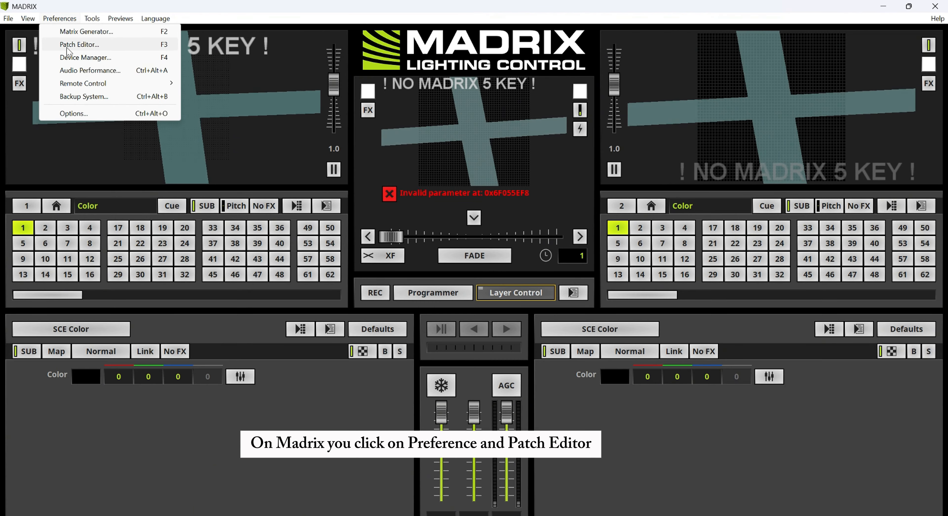
click(79, 44)
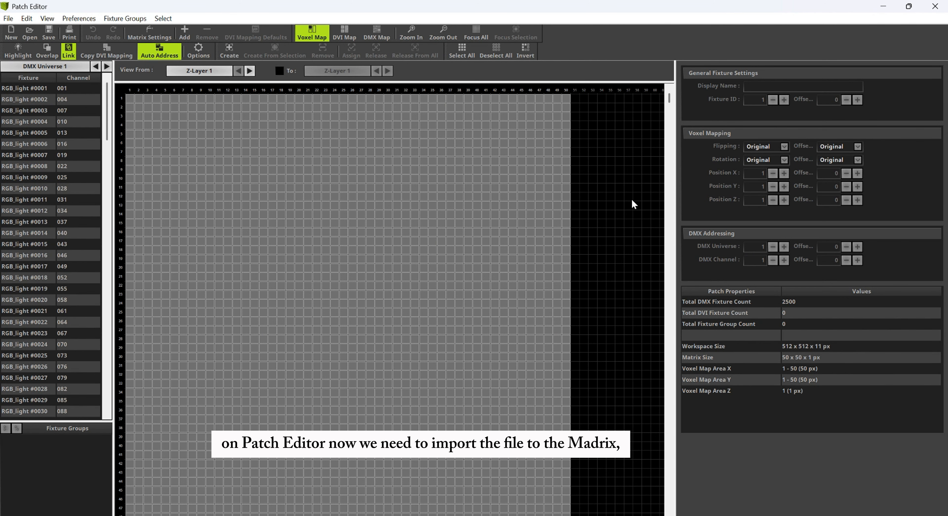
Load the d3.mpx patch file from the Desktop into the Patch Editor.
click(29, 34)
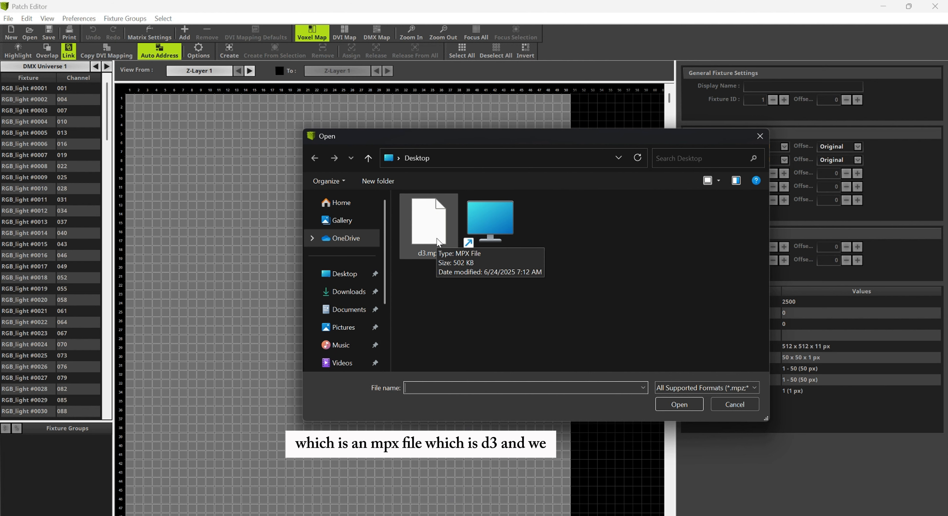
click(412, 259)
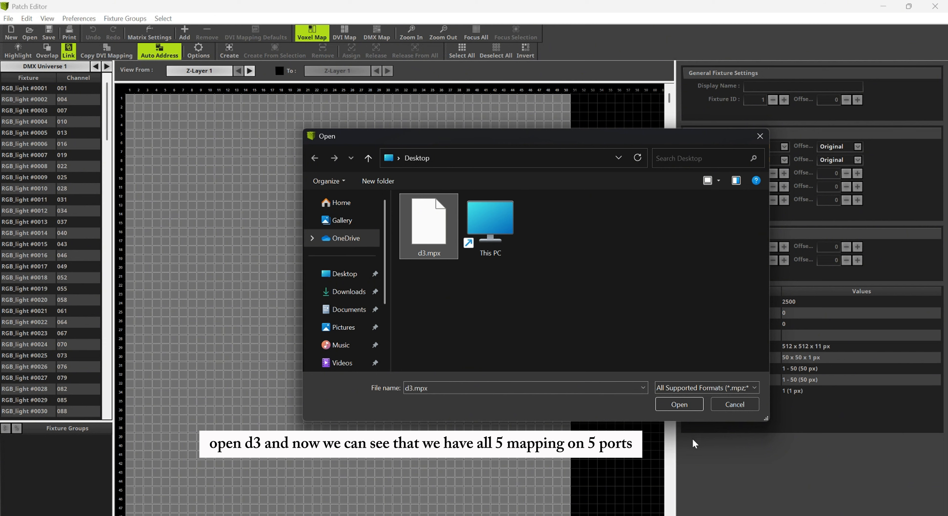
click(679, 403)
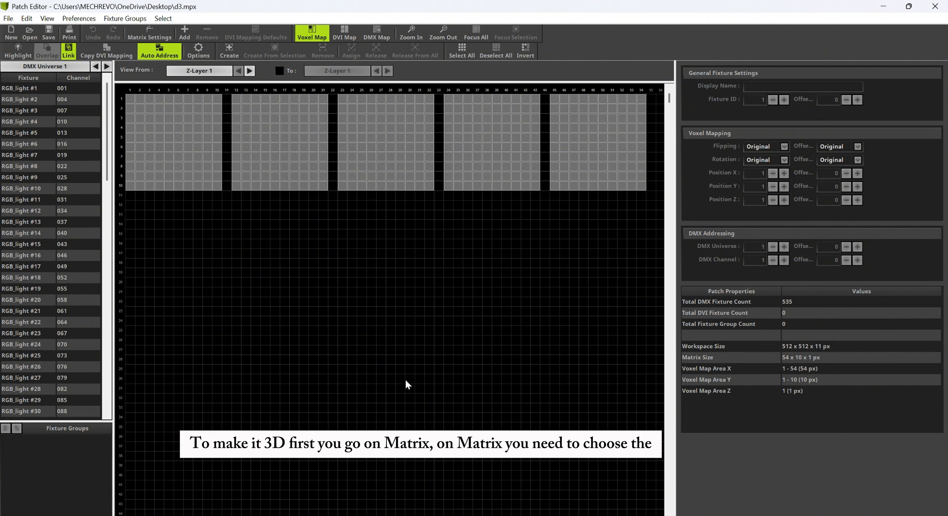
Set the matrix Size Z to 5 in the matrix settings.
click(142, 30)
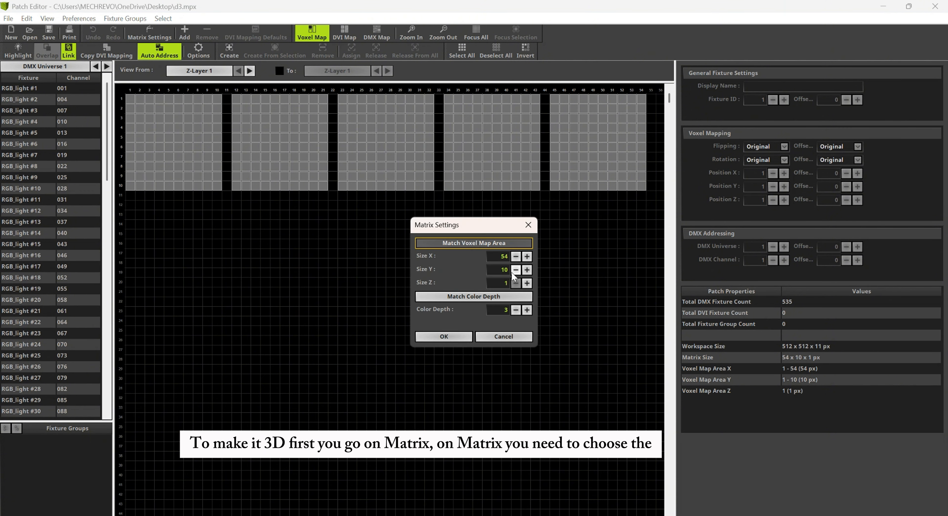
click(507, 282)
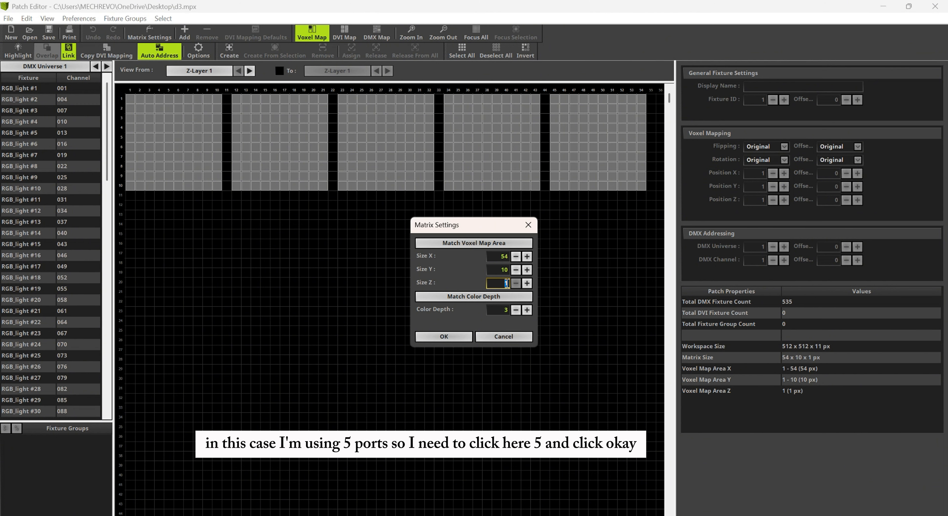
text(5)
click(455, 337)
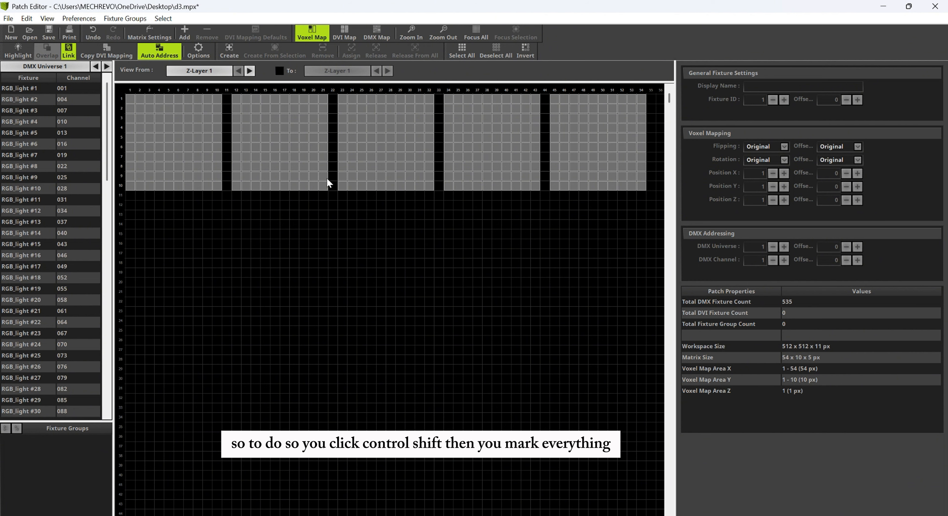
Select all fixtures of the second 10 × 10 block, set their Position Z to 2 and clear the selection.
drag(328, 193, 230, 91)
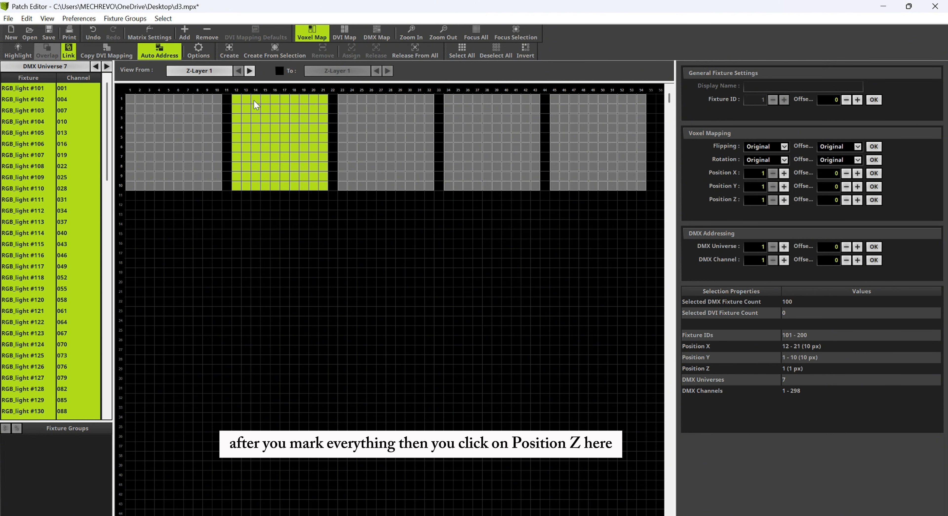
click(763, 200)
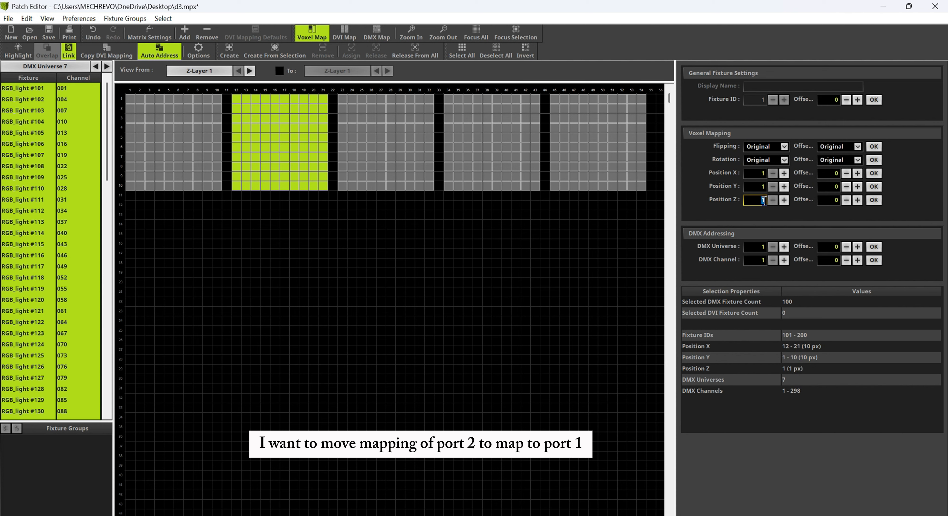
text(2)
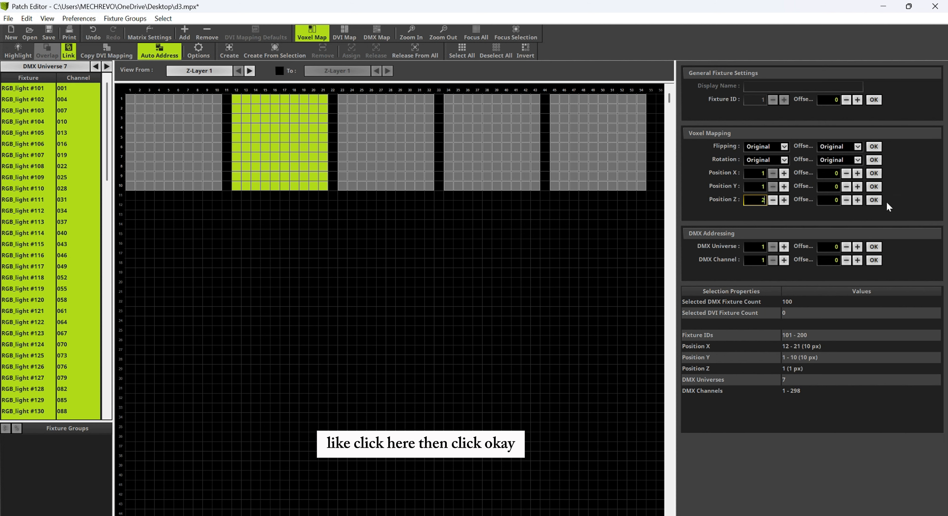
click(876, 200)
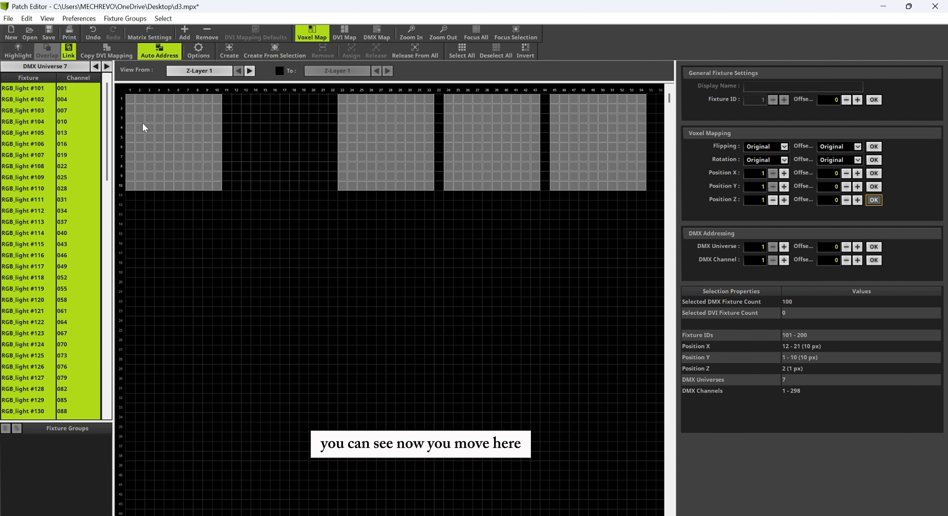
click(171, 203)
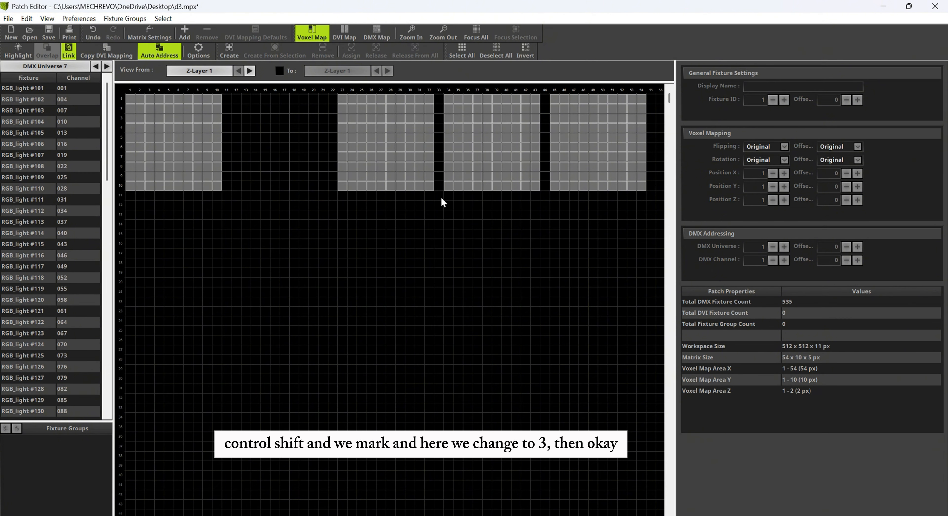
Select all fixtures of the third 10 × 10 block, set their Position Z to 3 and clear the selection.
drag(436, 197, 334, 92)
double_click(766, 200)
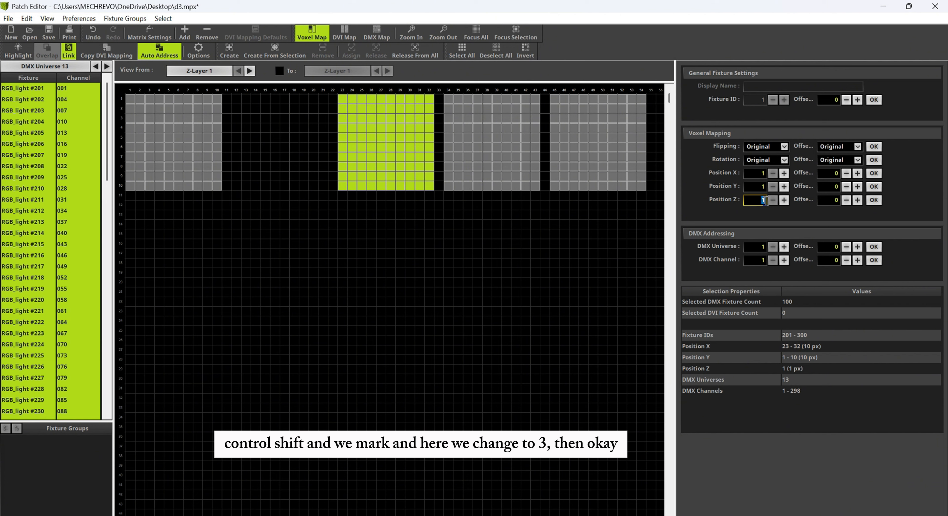
text(3)
click(875, 199)
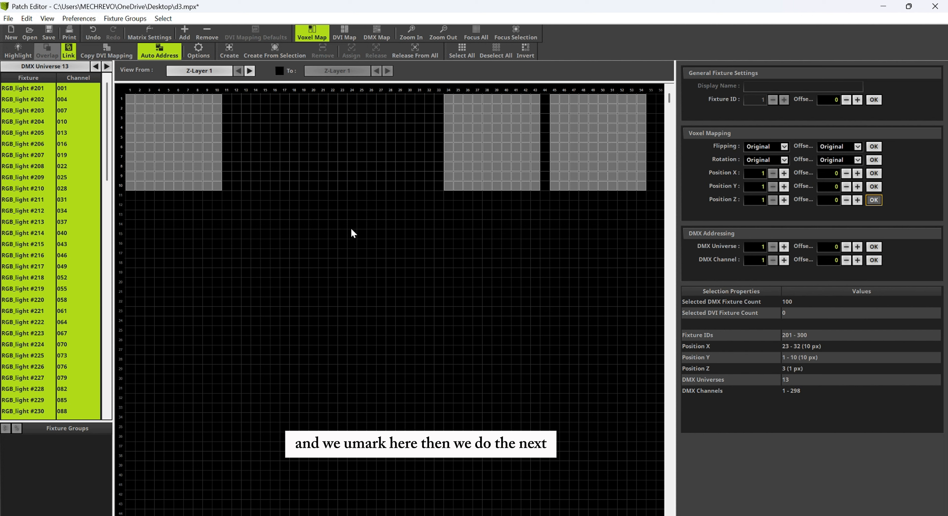
click(350, 182)
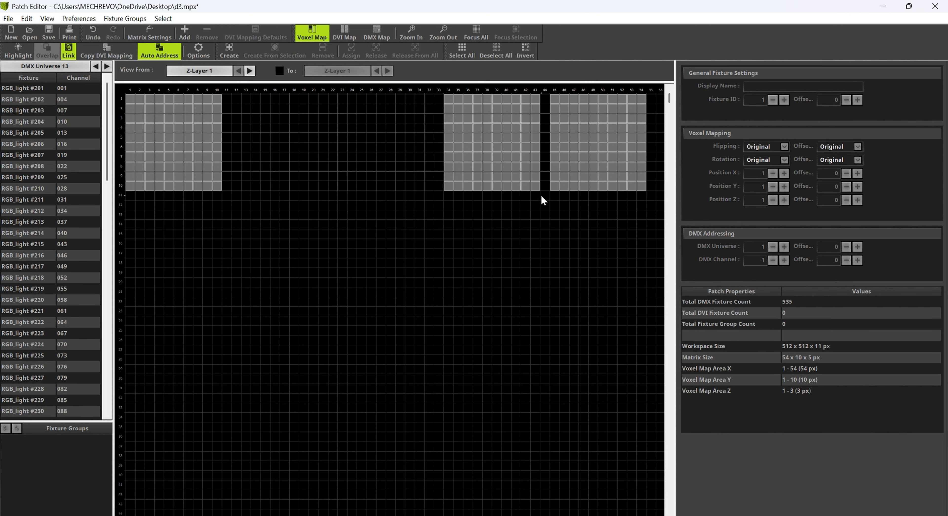
Select all fixtures of the fourth 10 × 10 block, set their Position Z to 4 and clear the selection.
drag(541, 197, 442, 91)
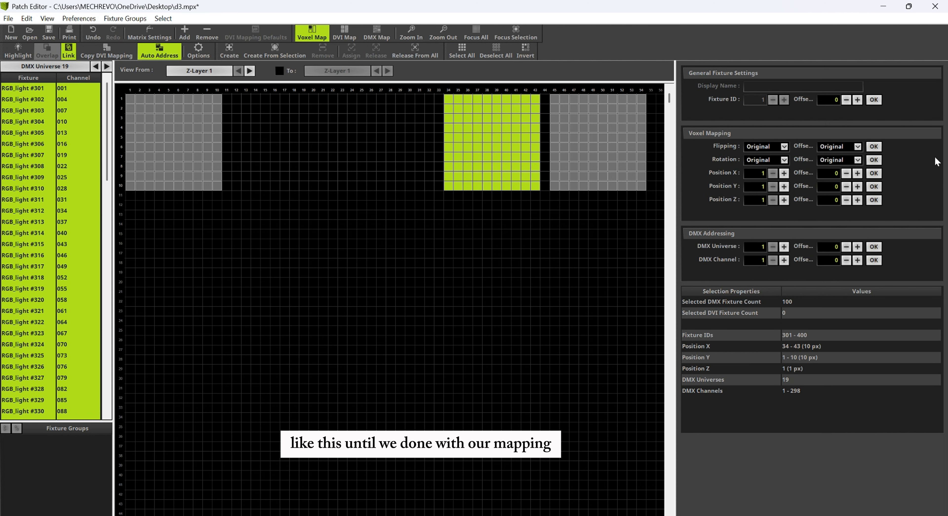
double_click(762, 199)
text(4)
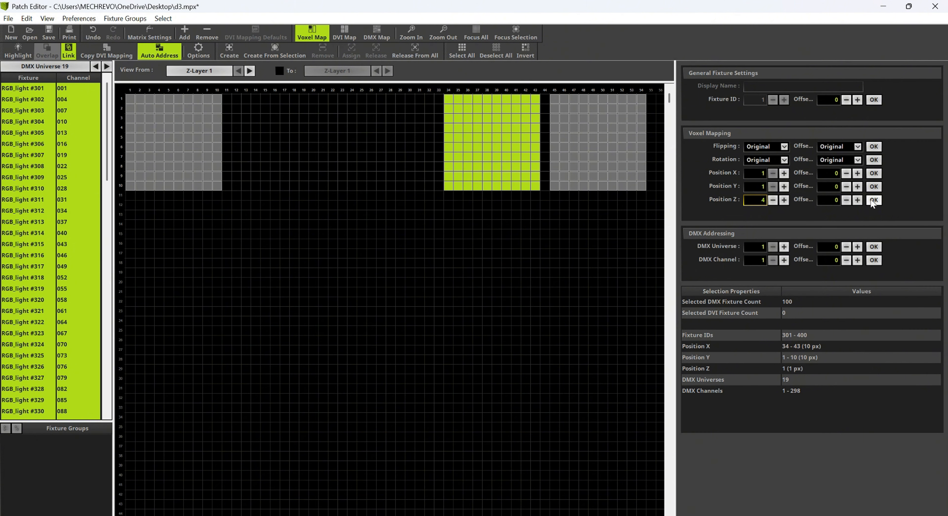
click(872, 199)
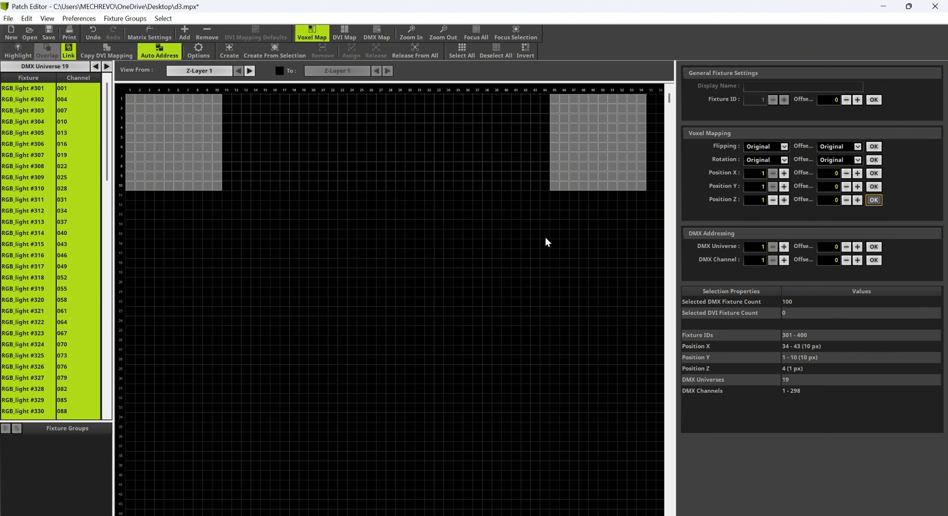
click(381, 221)
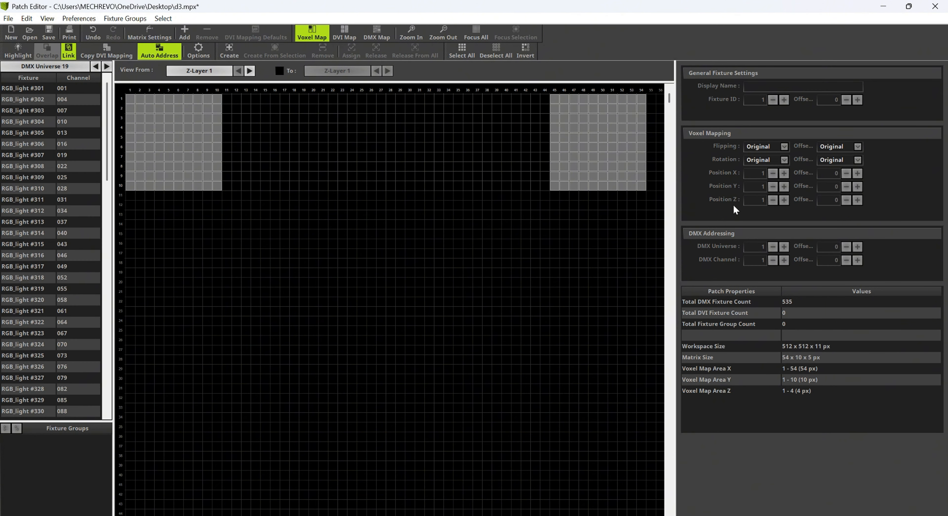
Select all fixtures of the fifth 10 × 10 block, set their Position Z to 5 and clear the selection.
drag(658, 203, 541, 92)
click(763, 201)
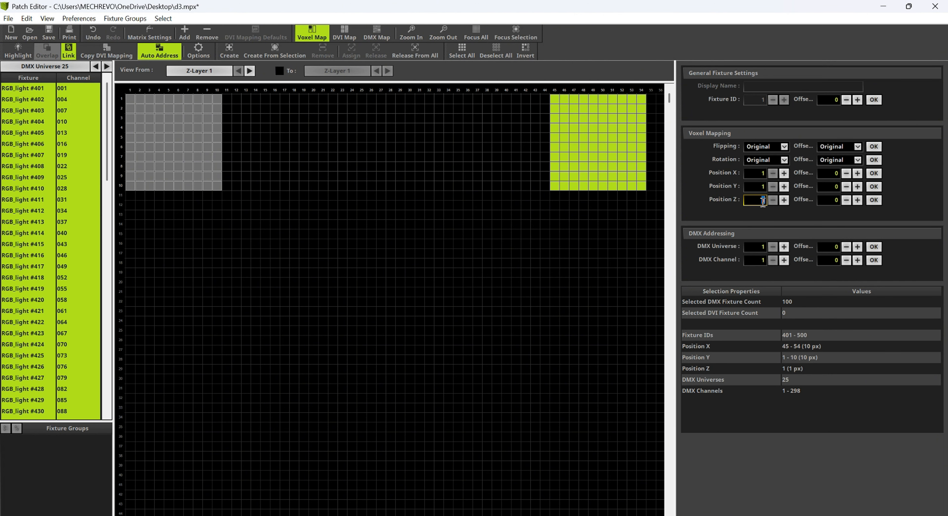
text(5)
click(873, 199)
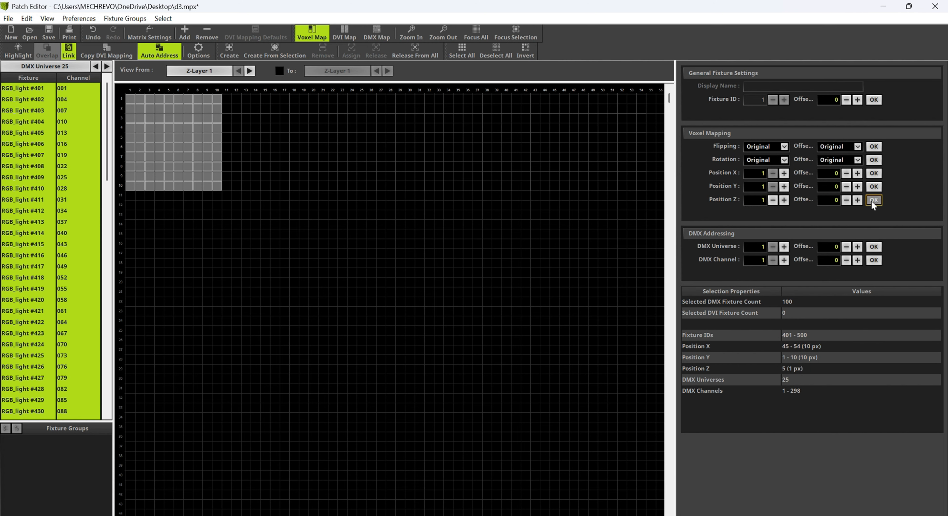
click(212, 257)
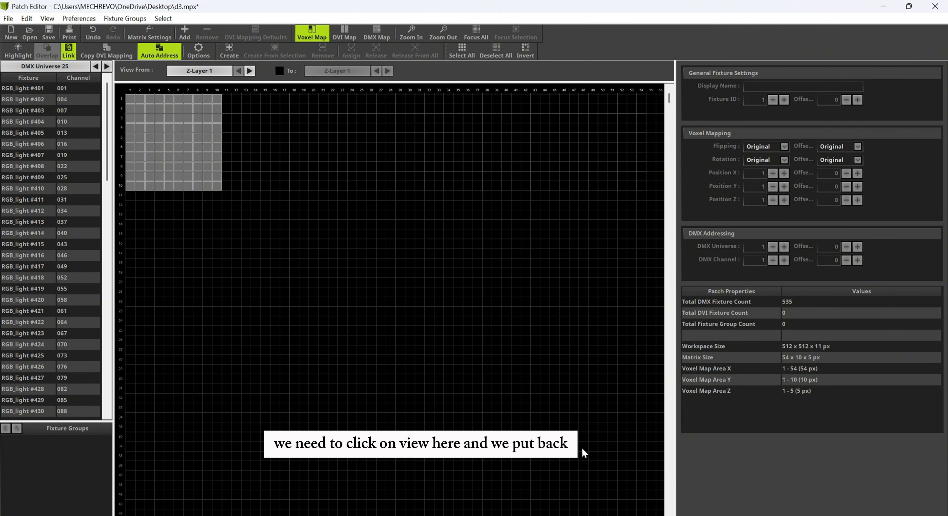
On Z-Layer 2, move the whole fixture block to the voxel map's origin so it occupies X 1–10 and Y 1–10, then deselect it.
click(203, 69)
click(214, 83)
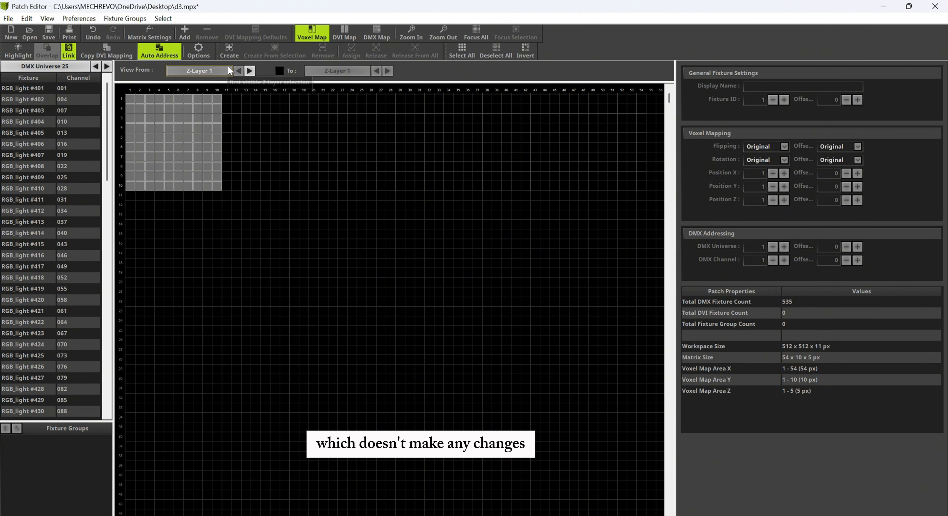
click(250, 71)
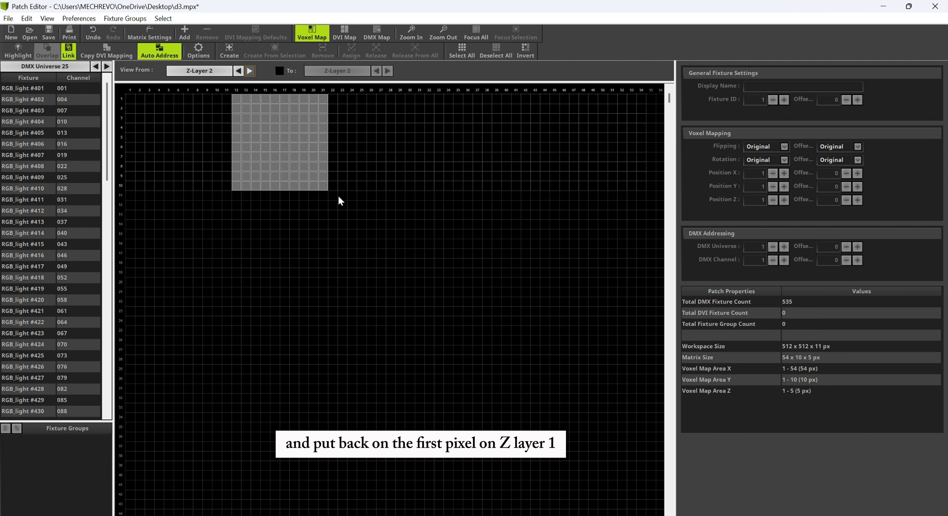
drag(339, 193, 127, 99)
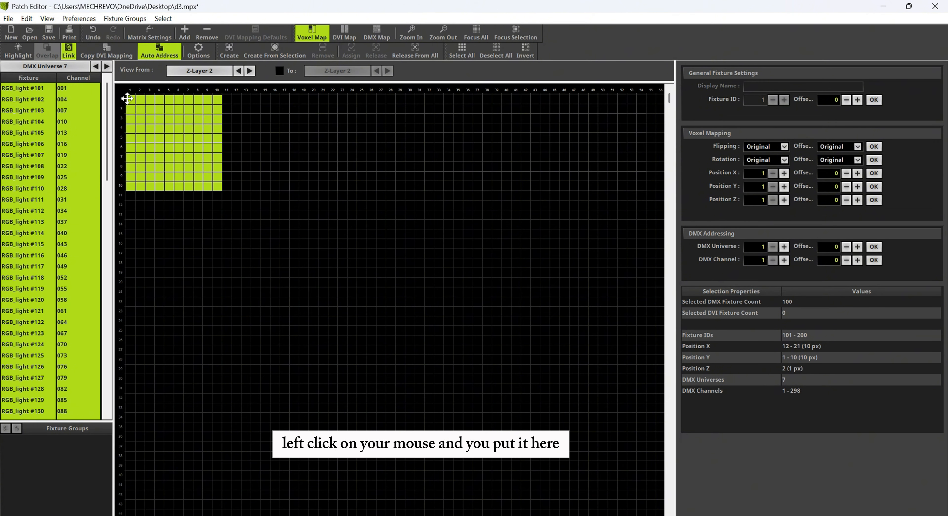
drag(127, 98, 127, 98)
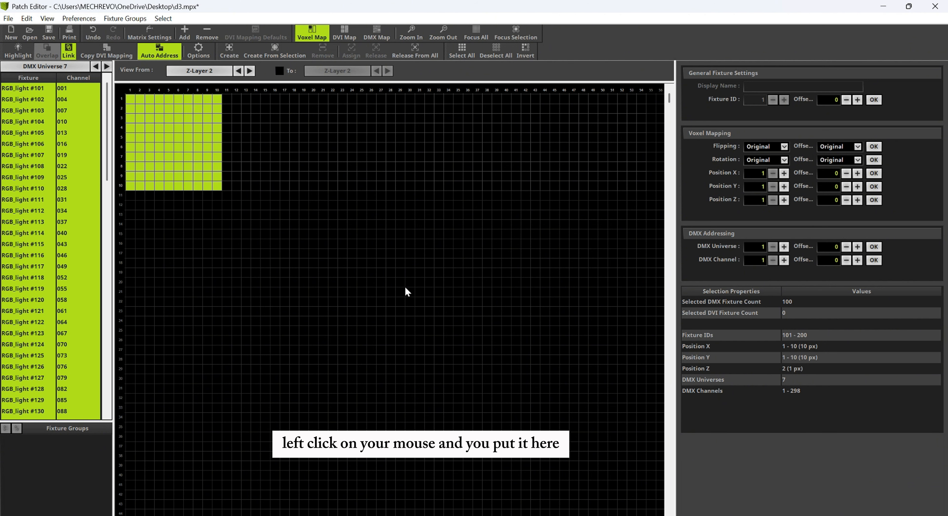
click(334, 265)
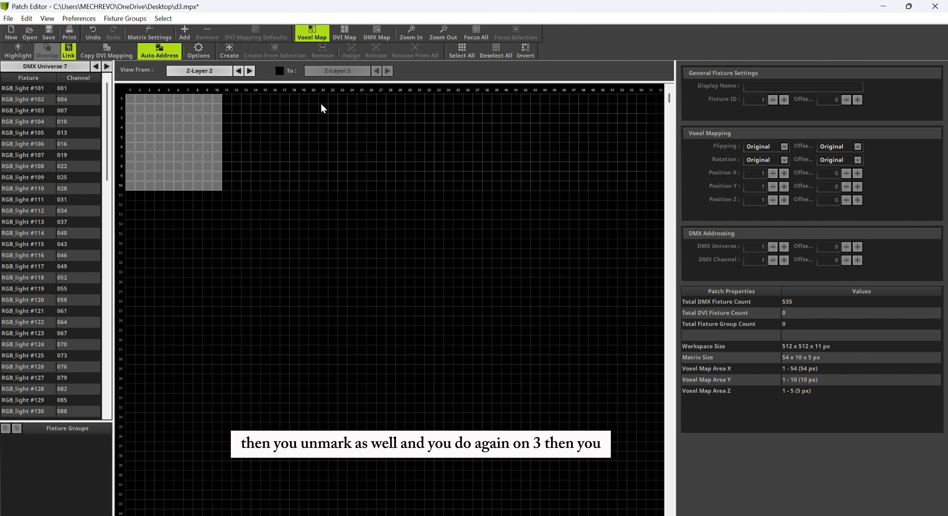
On Z-Layer 3, move the whole fixture block to the voxel map's origin so it occupies X 1–10 and Y 1–10, then deselect it.
click(251, 71)
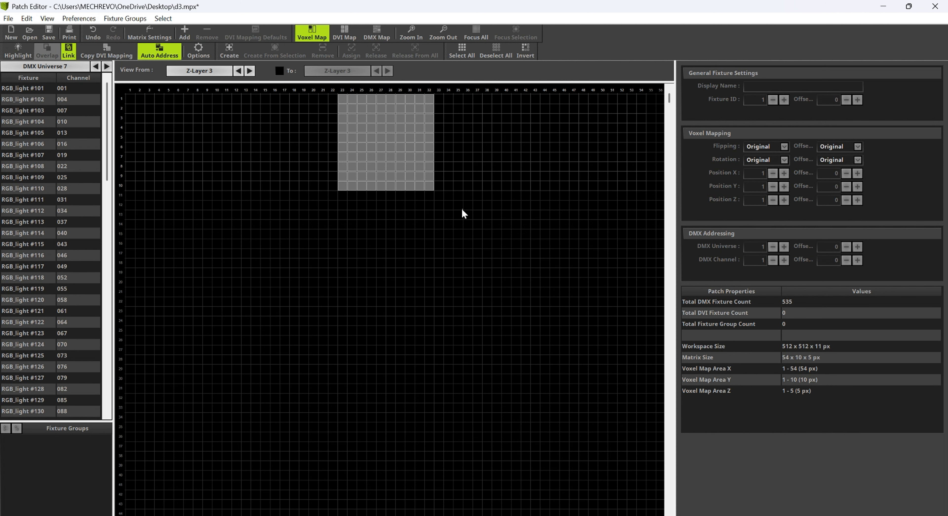
drag(464, 211, 338, 101)
click(355, 107)
click(460, 226)
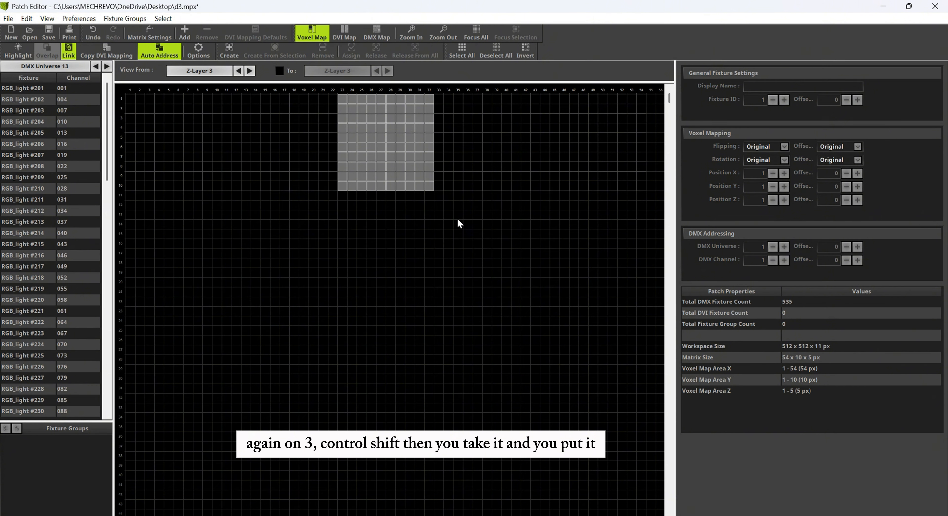
drag(446, 206, 125, 99)
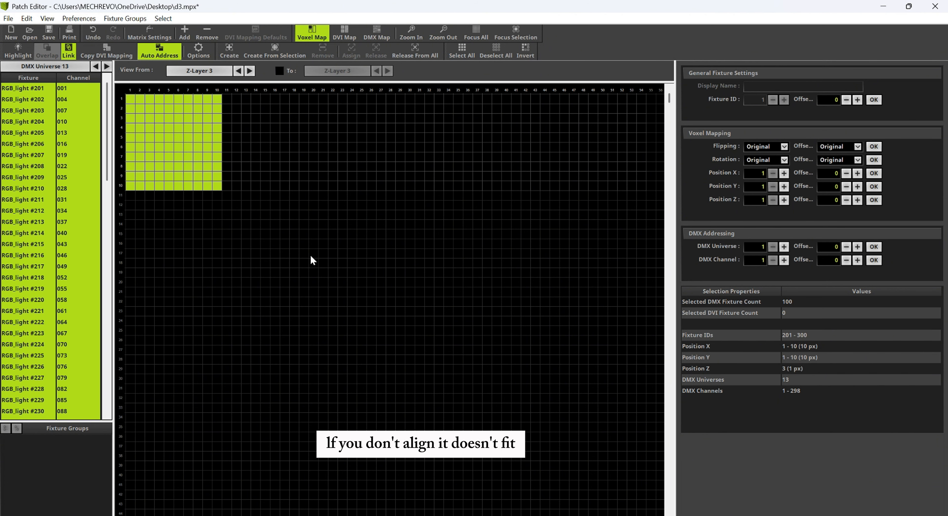
click(302, 248)
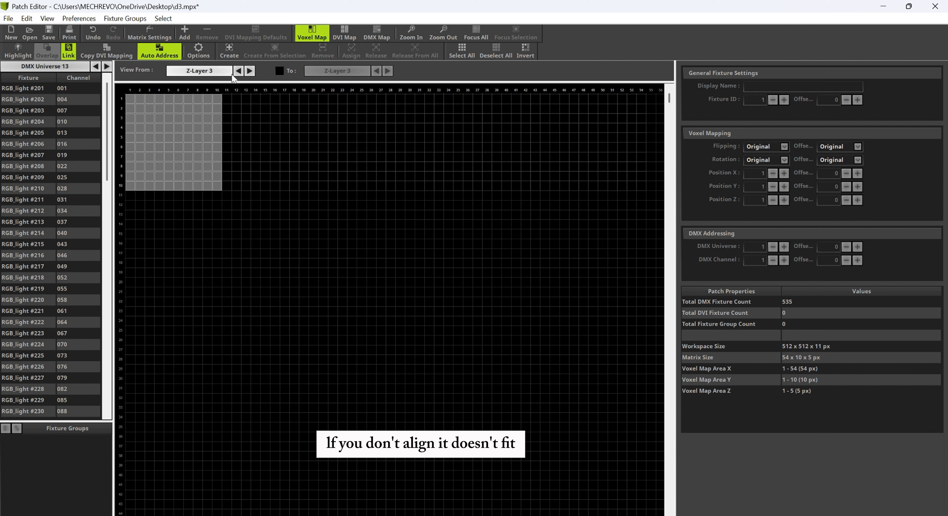
On Z-Layers 4 and 5, move each whole fixture block to the voxel map's origin at X 1–10 and Y 1–10, then clear the selection.
click(249, 71)
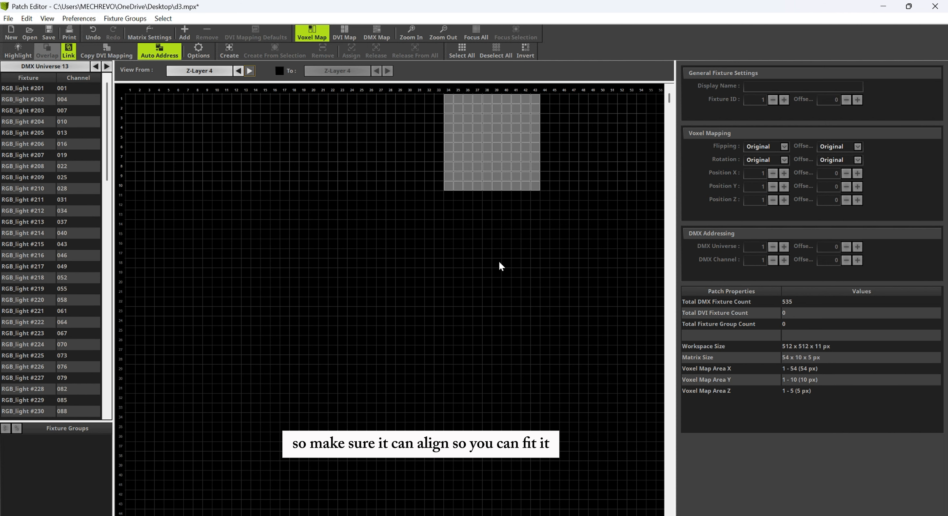
drag(556, 211, 131, 99)
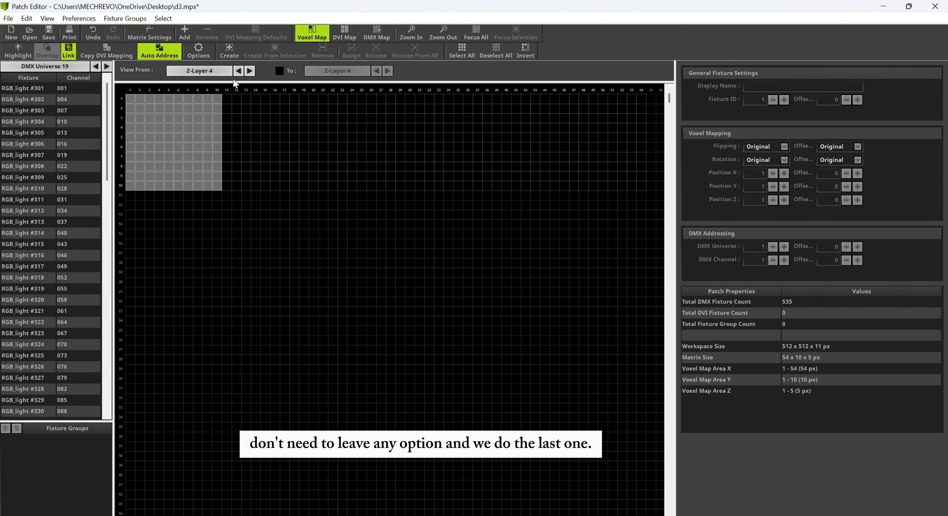
click(250, 71)
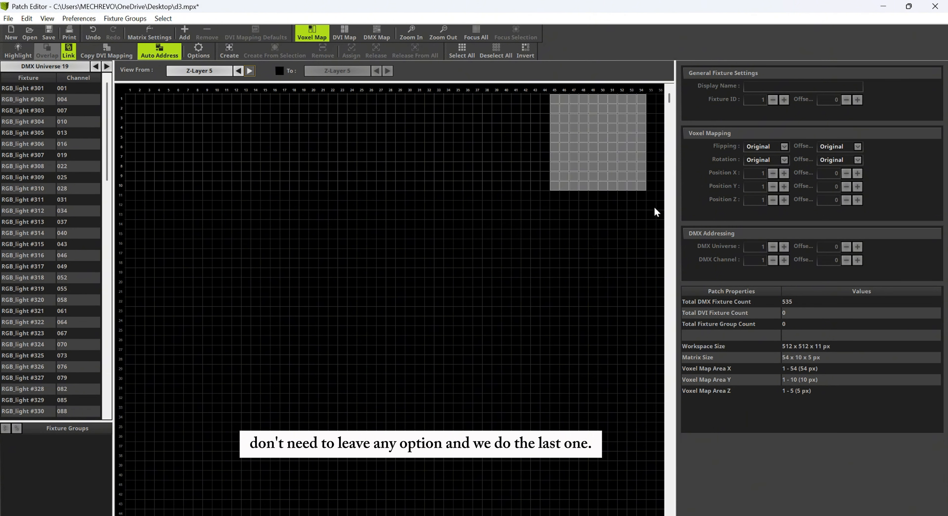
drag(659, 217, 125, 96)
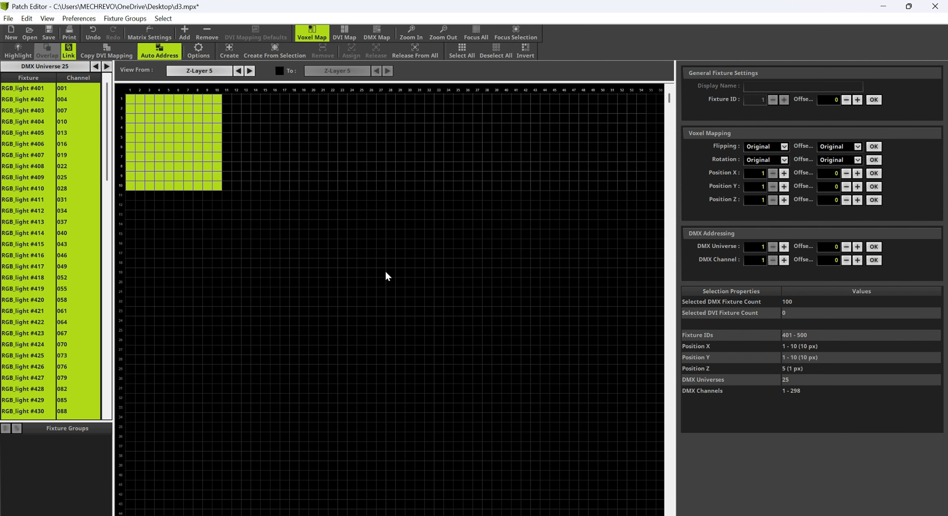
click(243, 240)
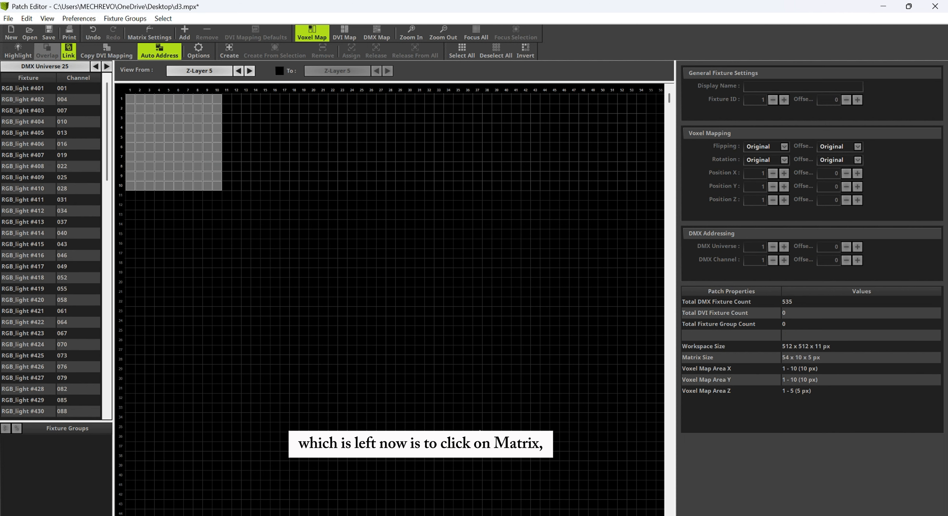
Match the matrix size to the voxel map area (10 × 10 × 5), match the color depth, apply the settings and close the Patch Editor.
click(152, 29)
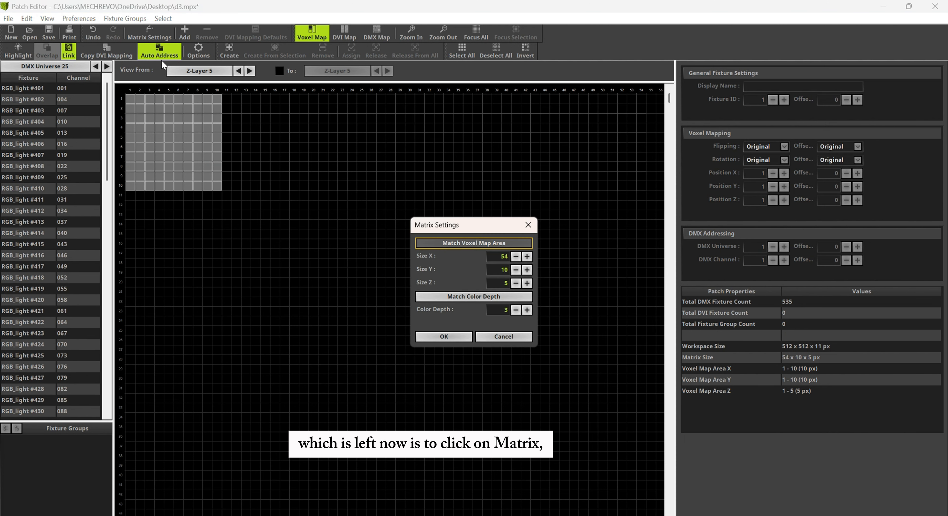
click(463, 243)
click(483, 298)
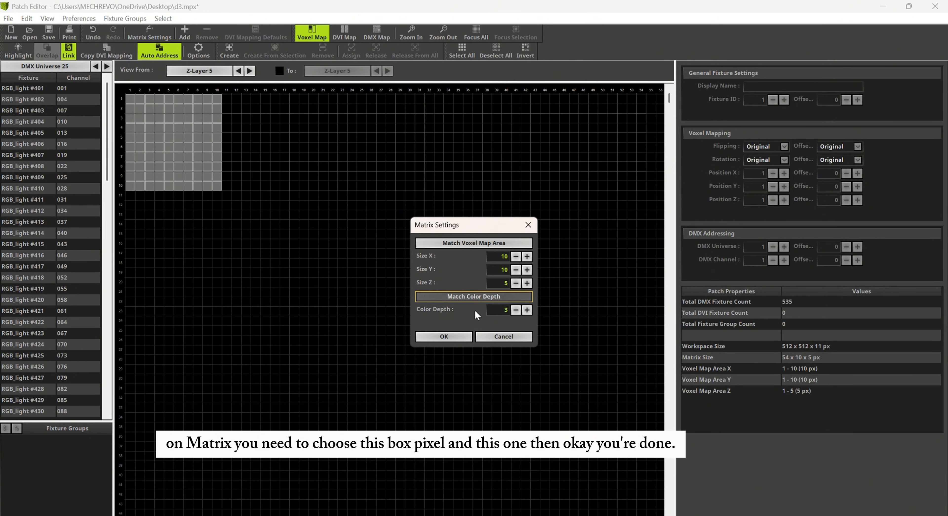
click(453, 337)
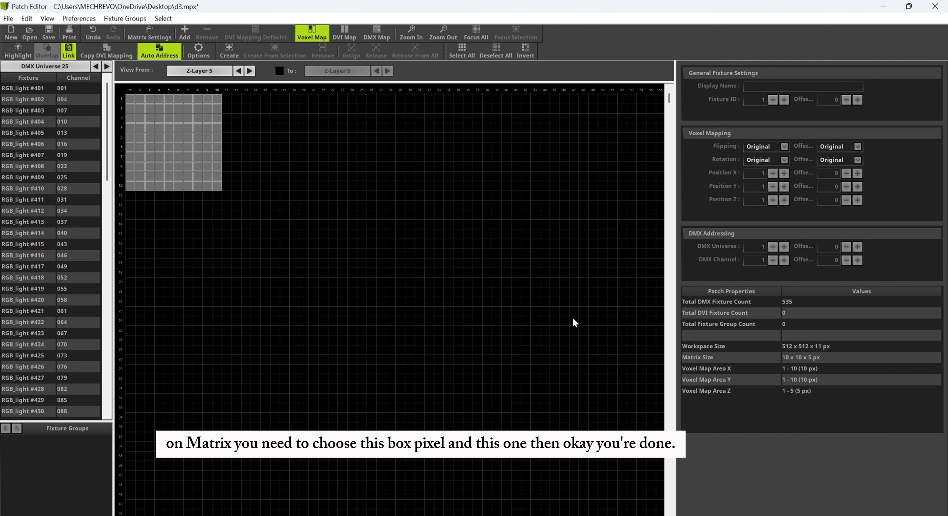
click(935, 8)
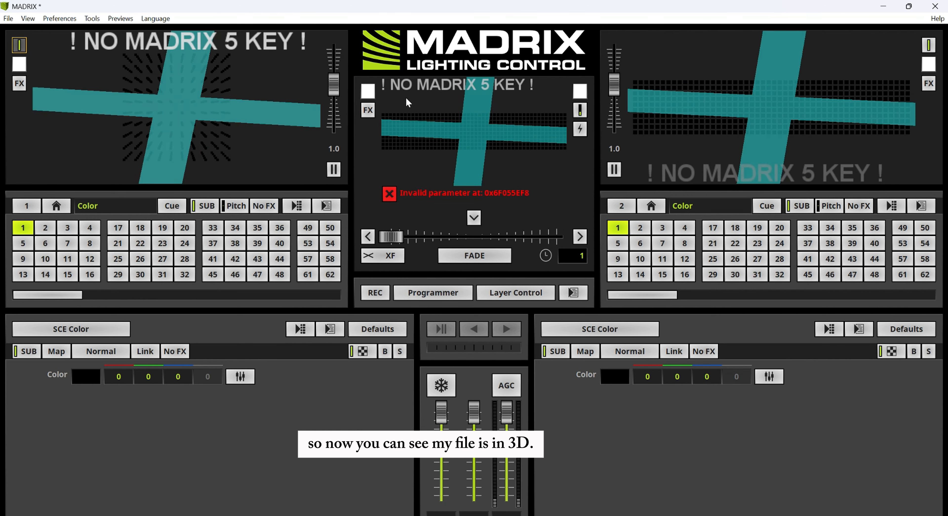
Assign the SCE Color Scroll effect to deck 1 and set the central main preview to 3D Mode.
click(70, 328)
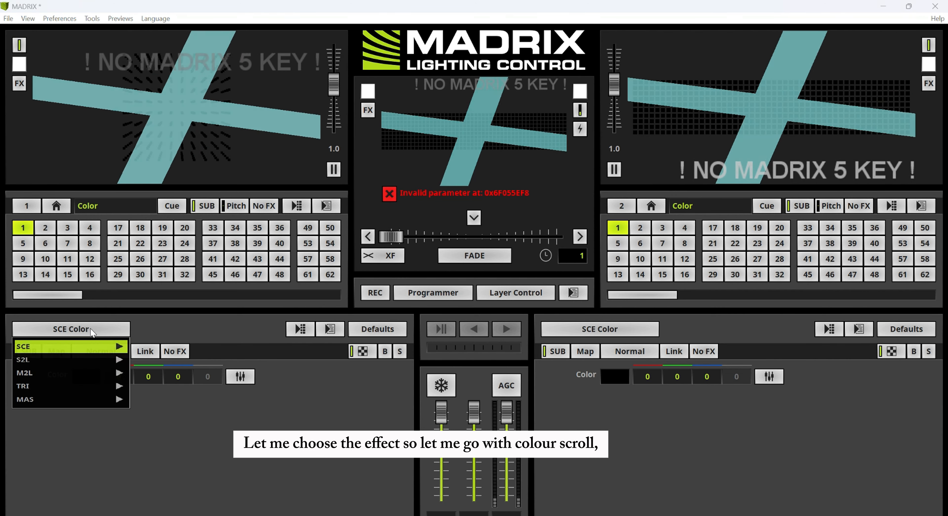
mouse_move(94, 354)
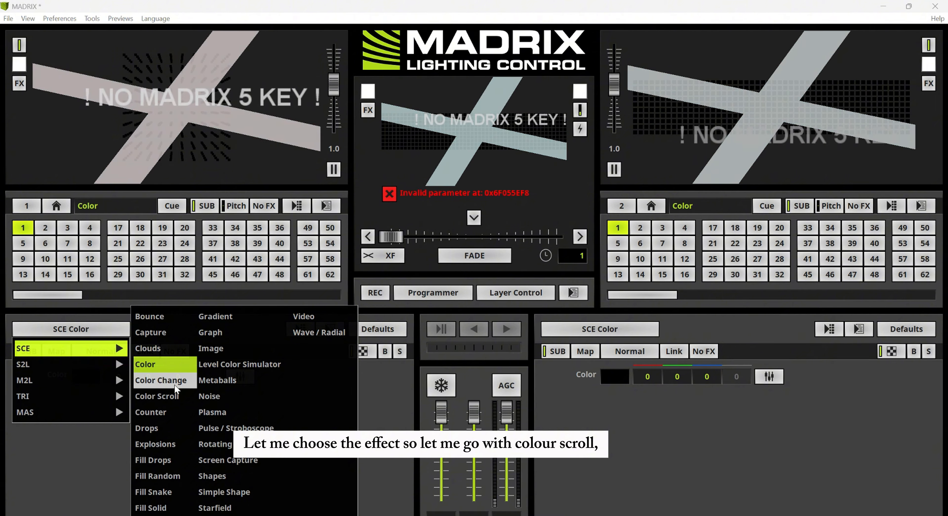
click(175, 395)
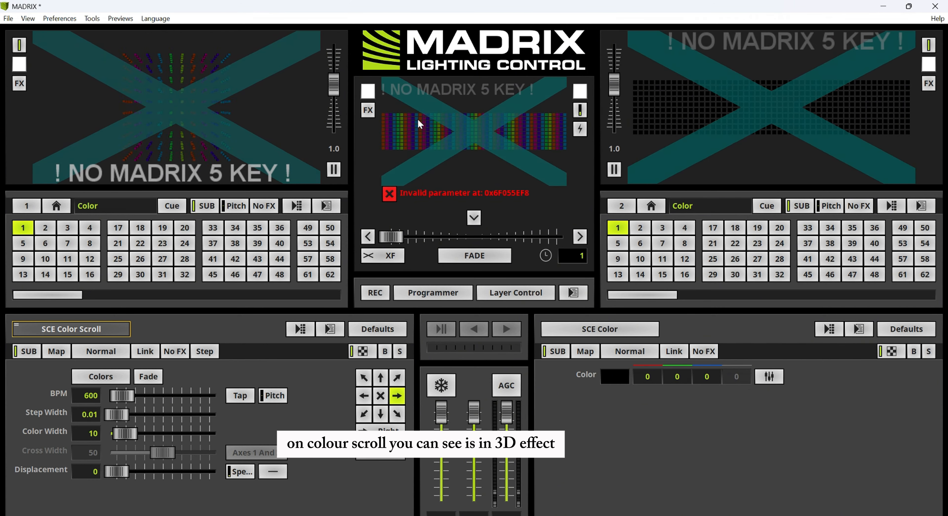
right_click(441, 129)
click(465, 144)
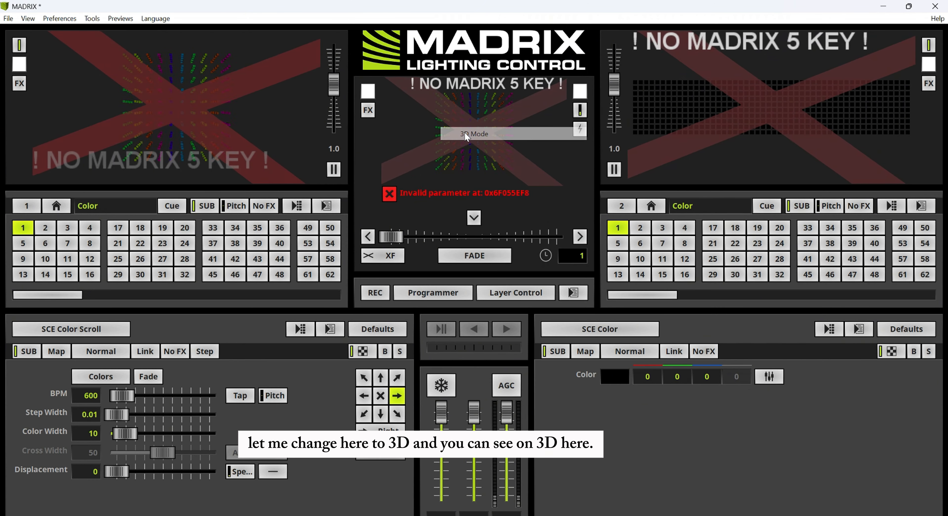